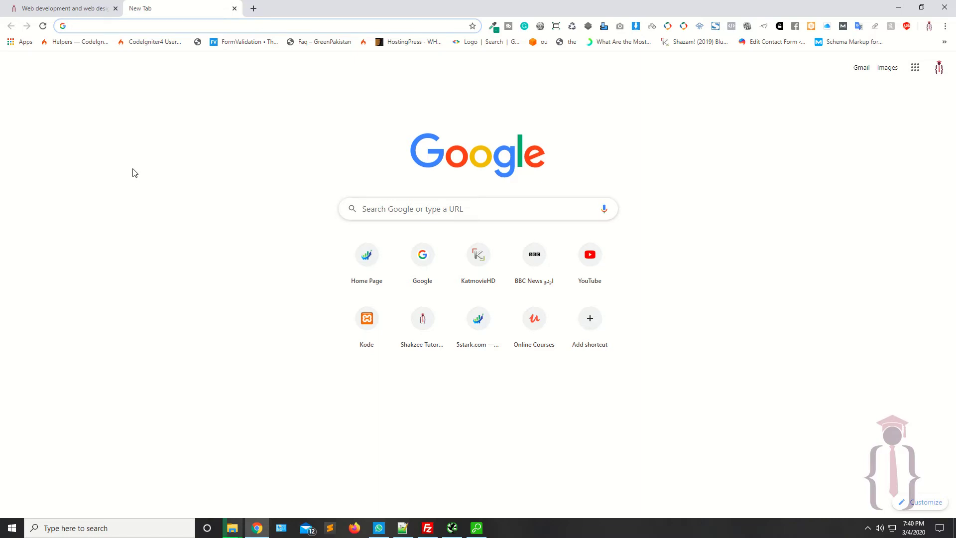
# Step: Open google.com and search for "screaming frog"
pyautogui.write('google.com')
pyautogui.press('Return')
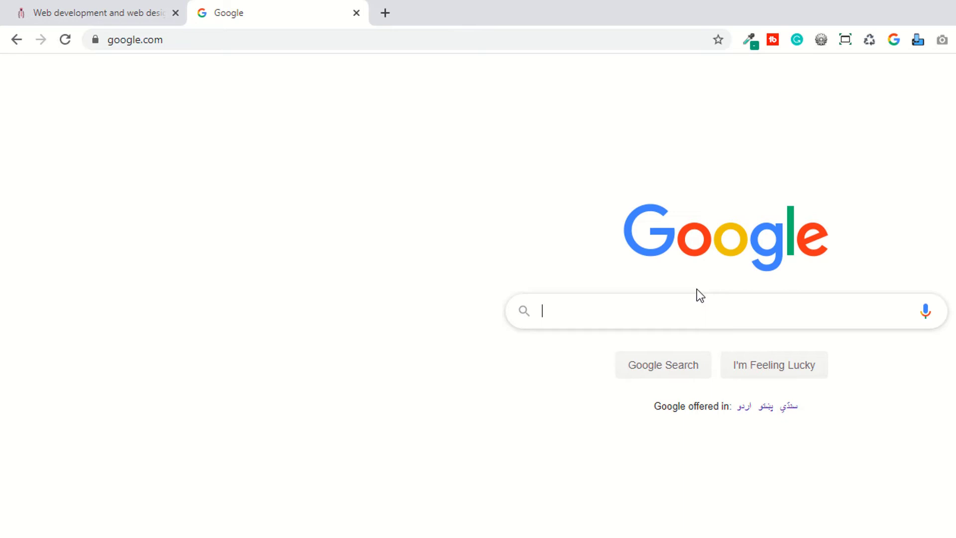
pyautogui.write('scre')
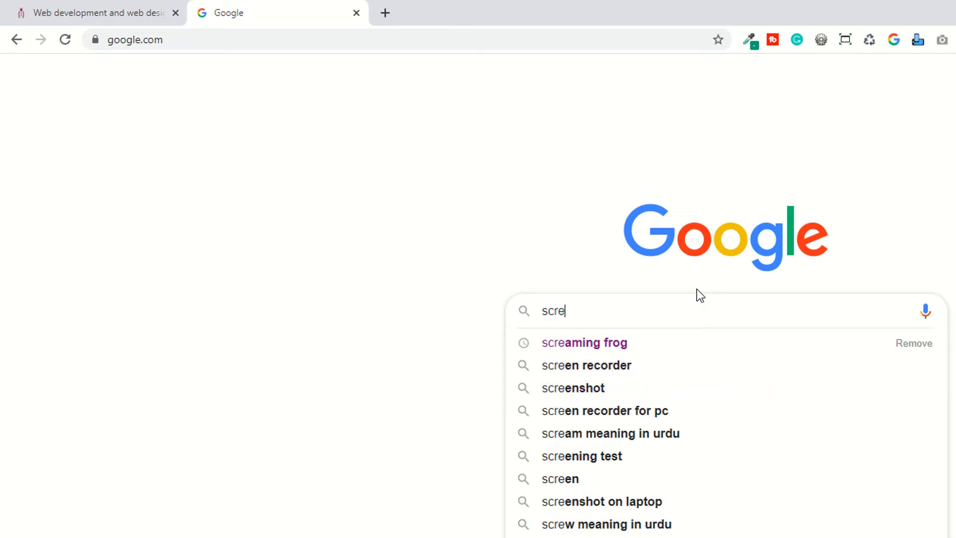
pyautogui.press('Down')
pyautogui.press('Return')
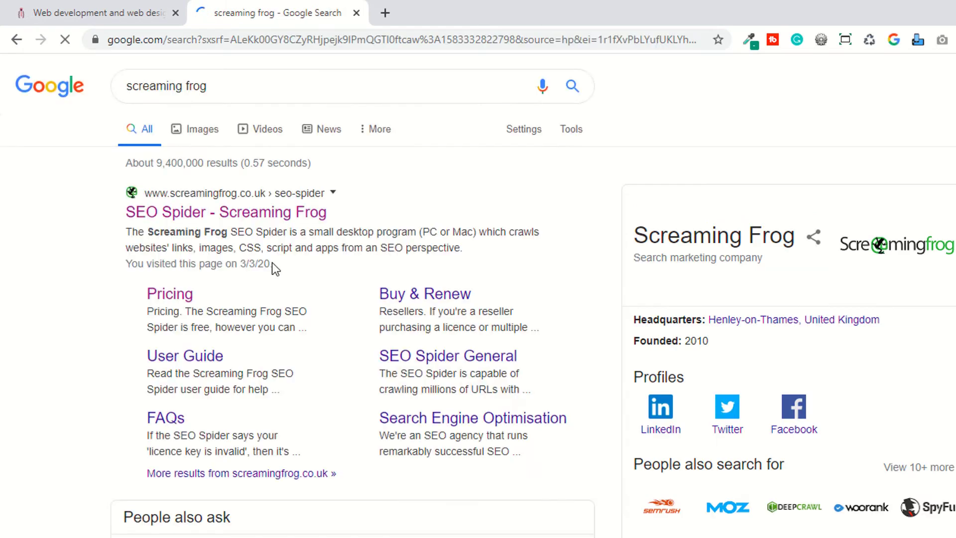
# Step: Read the title and description of the SEO Spider search result at 175% page zoom
pyautogui.hotkey('ctrl', '+')
pyautogui.hotkey('ctrl', '+')
pyautogui.hotkey('ctrl', '+')
pyautogui.hotkey('ctrl', '+')
pyautogui.hotkey('ctrl', '+')
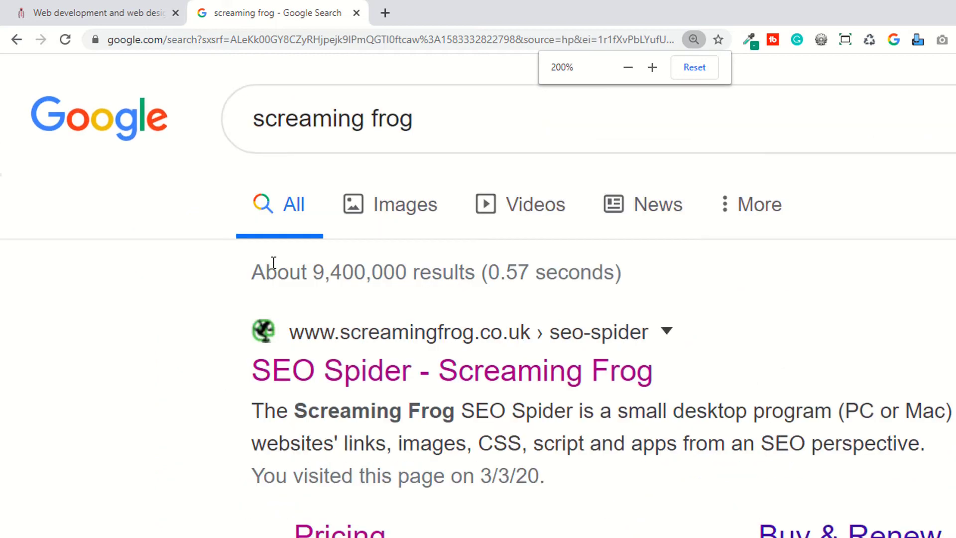
pyautogui.scroll(-5, 274, 263)
pyautogui.hotkey('ctrl', '-')
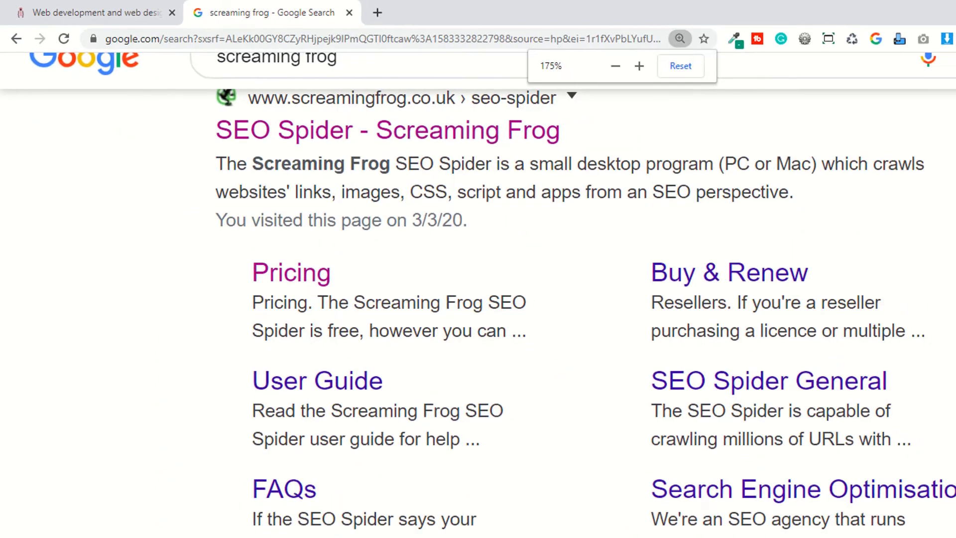
pyautogui.moveTo(130, 137); pyautogui.dragTo(238, 138)
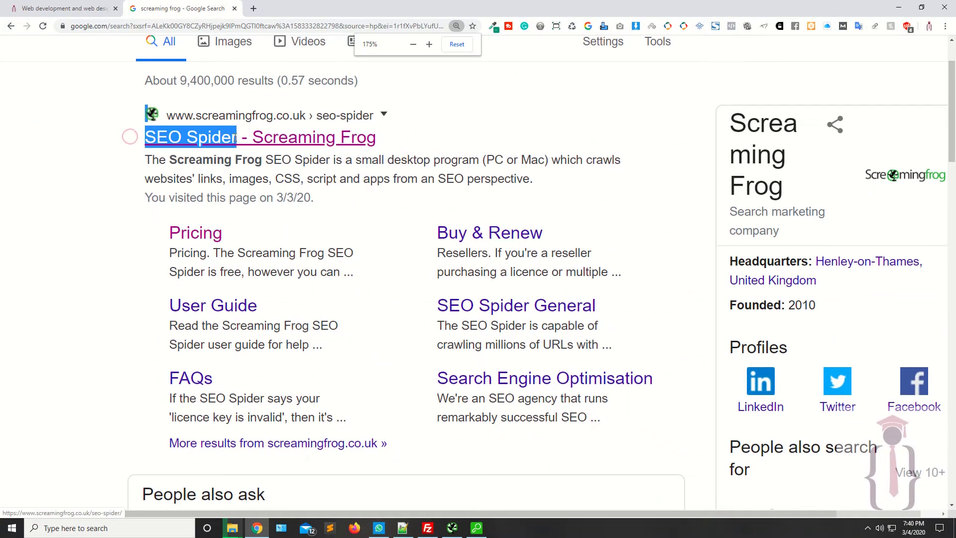
pyautogui.click(85, 190)
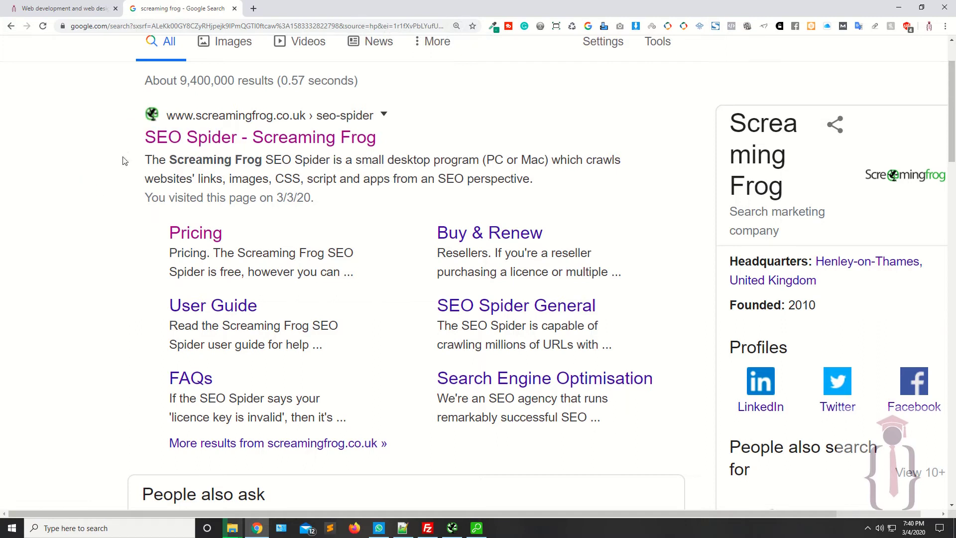
pyautogui.moveTo(170, 159); pyautogui.dragTo(507, 160)
pyautogui.click(174, 157)
pyautogui.click(383, 156)
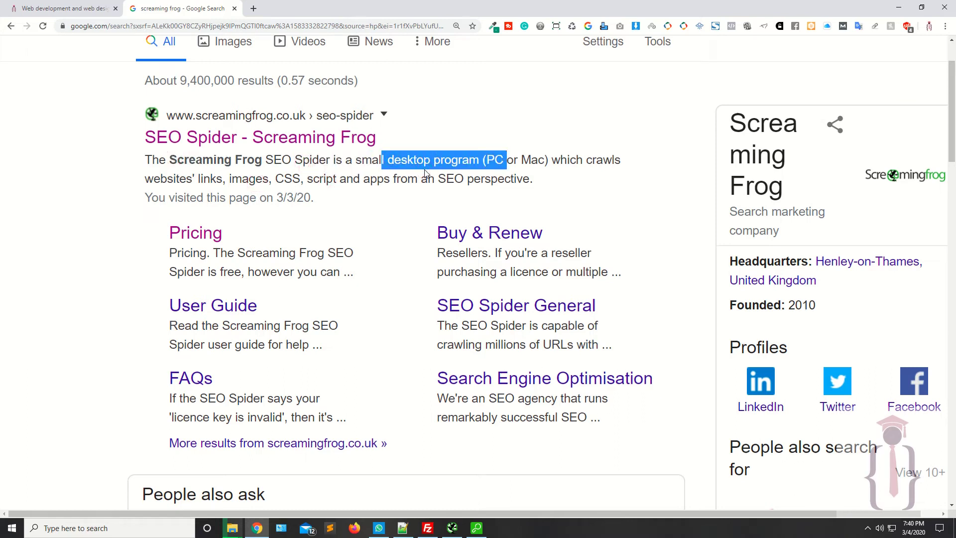
pyautogui.click(519, 172)
pyautogui.moveTo(486, 160); pyautogui.dragTo(561, 159)
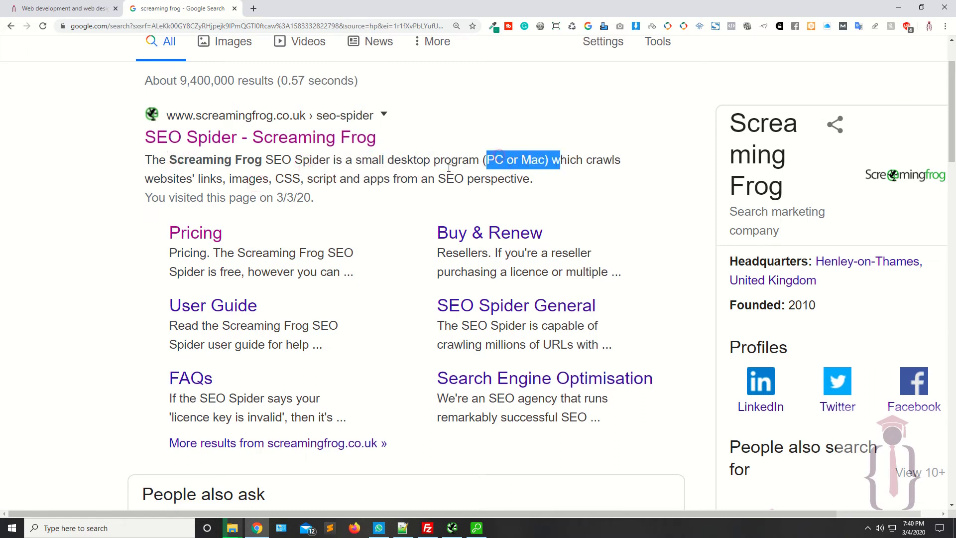
pyautogui.moveTo(145, 179); pyautogui.dragTo(195, 180)
pyautogui.click(195, 179)
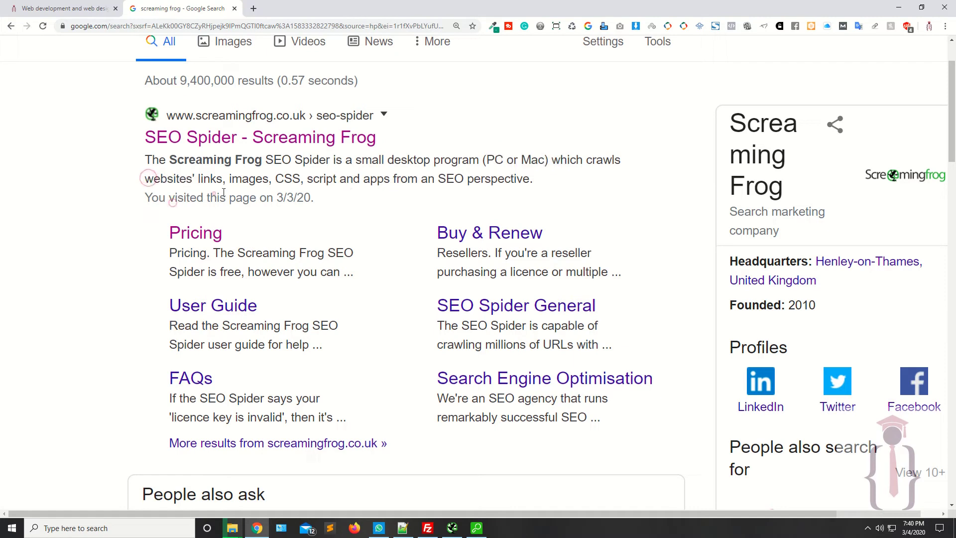
pyautogui.scroll(-2, 310, 224)
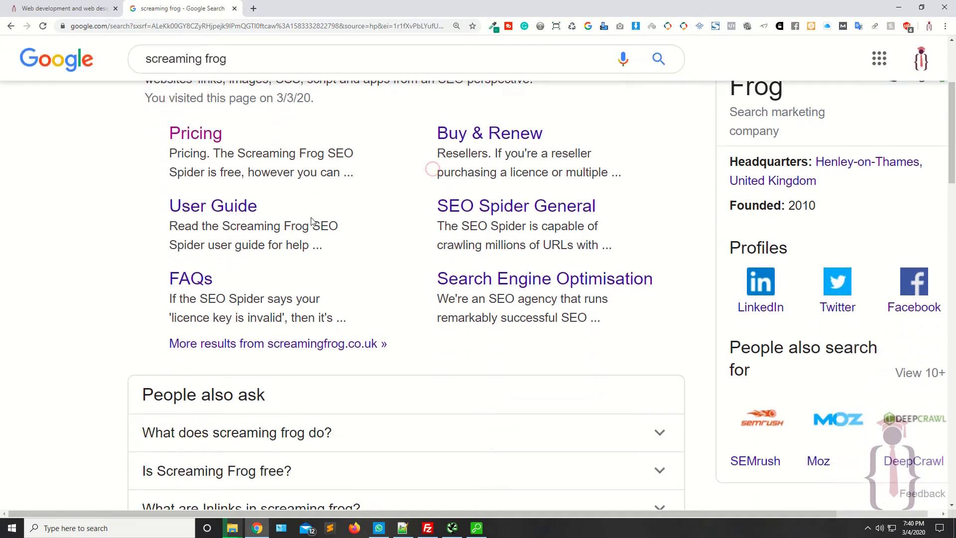
pyautogui.scroll(2, 551, 296)
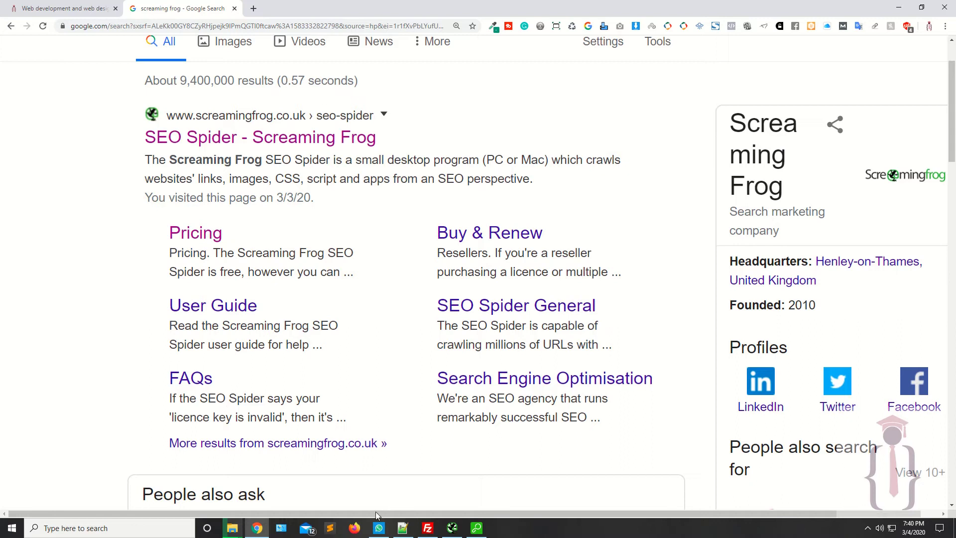
pyautogui.moveTo(380, 509); pyautogui.dragTo(398, 509)
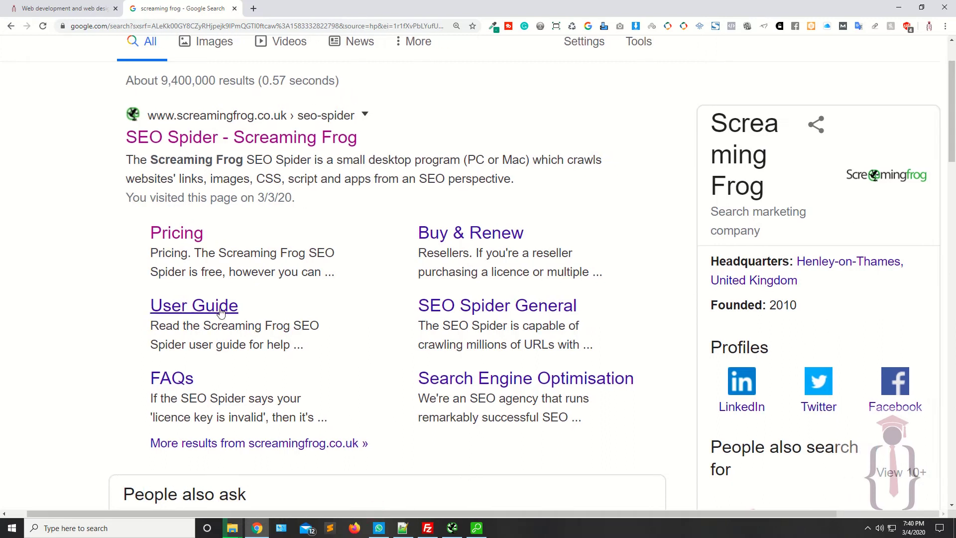
# Step: Open the "SEO Spider - Screaming Frog" result and look over the product page and its web address
pyautogui.click(194, 141)
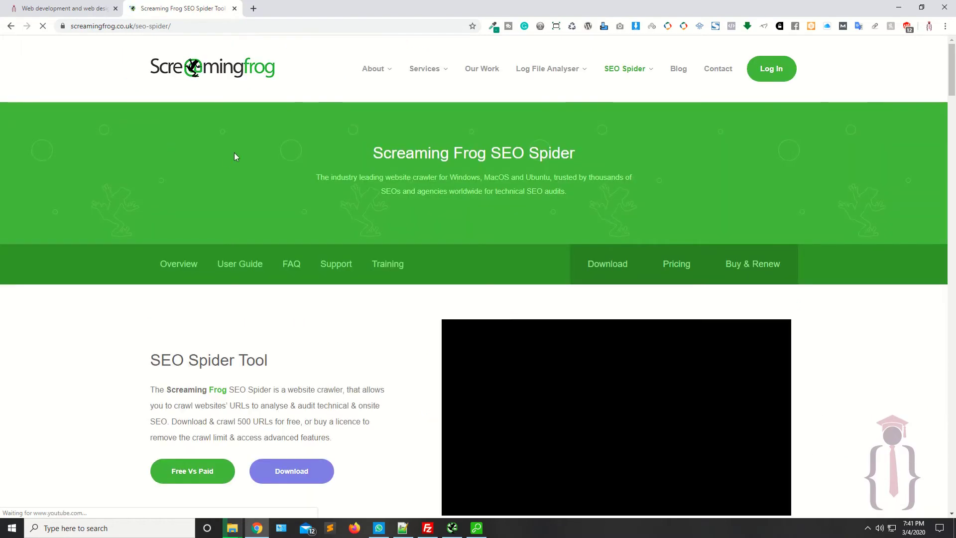
pyautogui.scroll(-3, 237, 227)
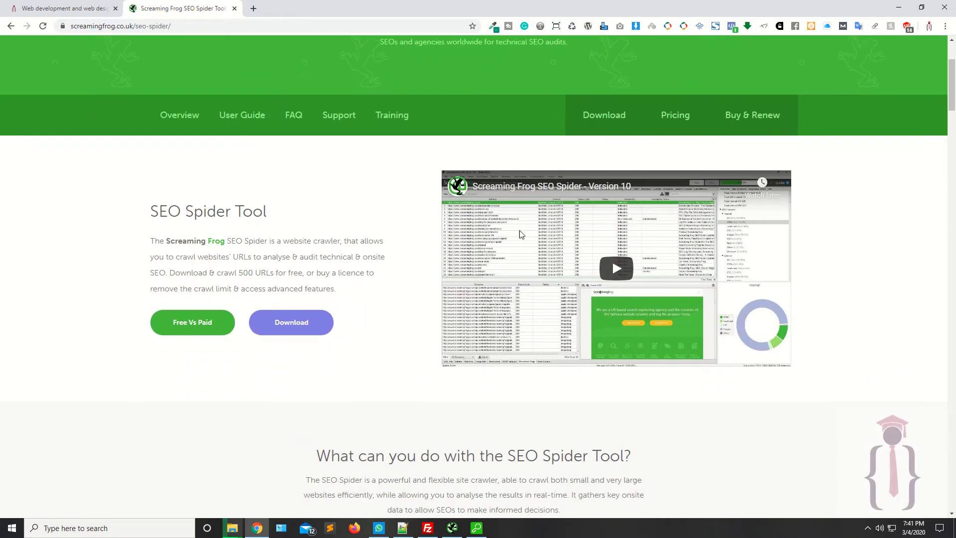
pyautogui.scroll(-3, 480, 250)
pyautogui.scroll(6, 480, 255)
pyautogui.scroll(-12, 480, 255)
pyautogui.scroll(11, 478, 254)
pyautogui.scroll(2, 480, 253)
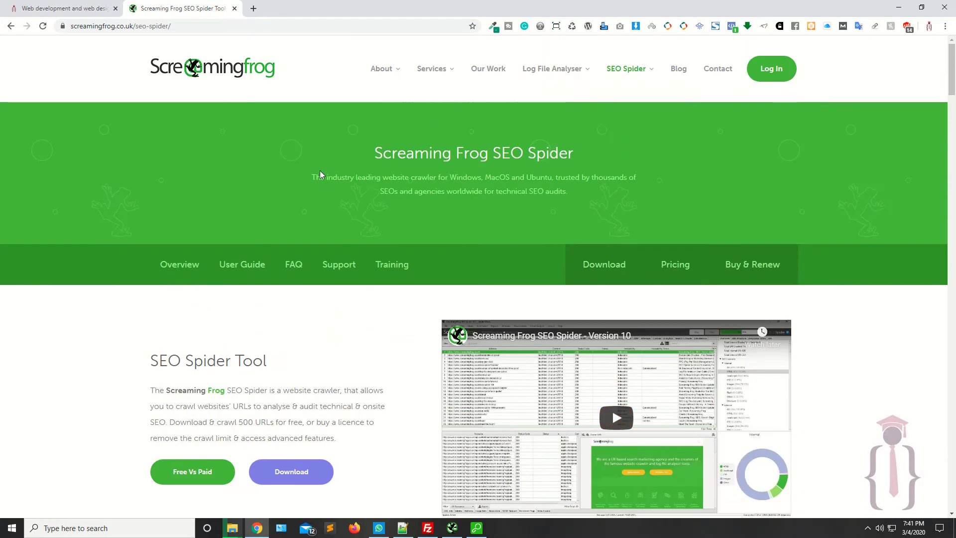
pyautogui.doubleClick(80, 29)
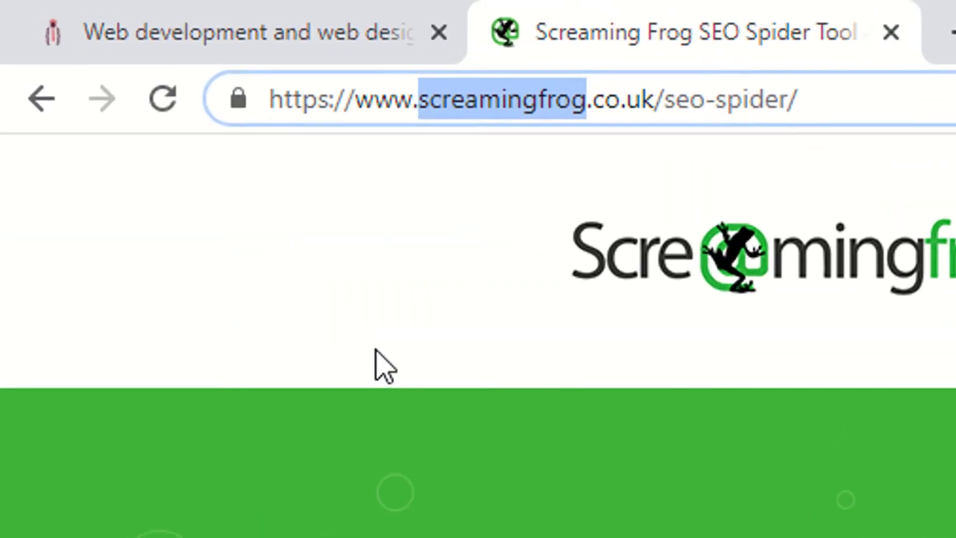
pyautogui.click(376, 350)
pyautogui.scroll(-5, 376, 351)
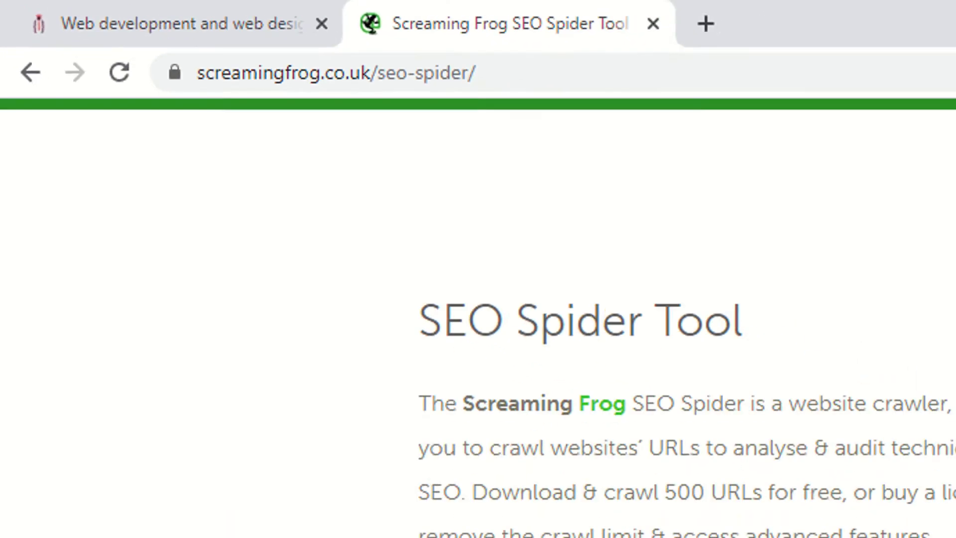
pyautogui.scroll(5, 220, 533)
# Step: Open the SEO Spider's Pricing page and look through the feature comparison of the free and paid versions
pyautogui.click(727, 294)
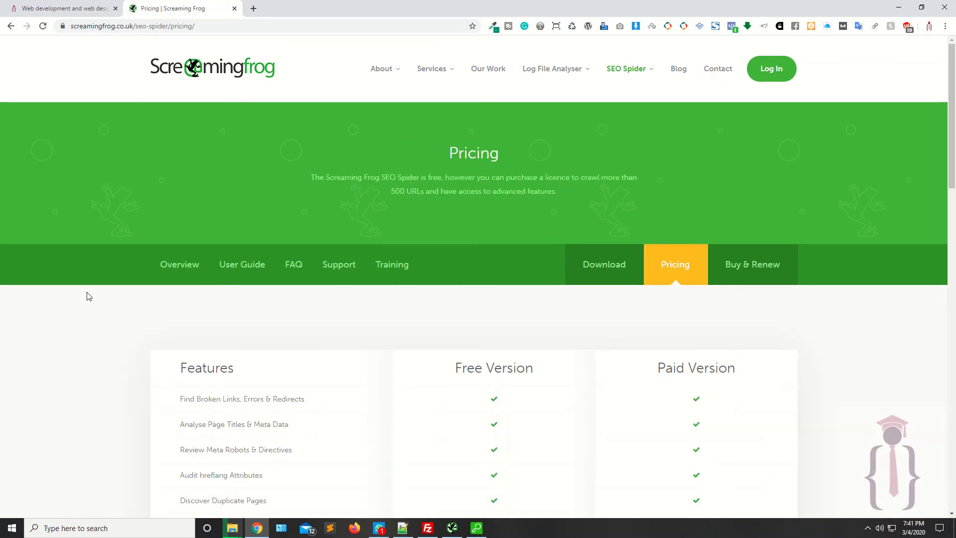
pyautogui.scroll(-5, 88, 296)
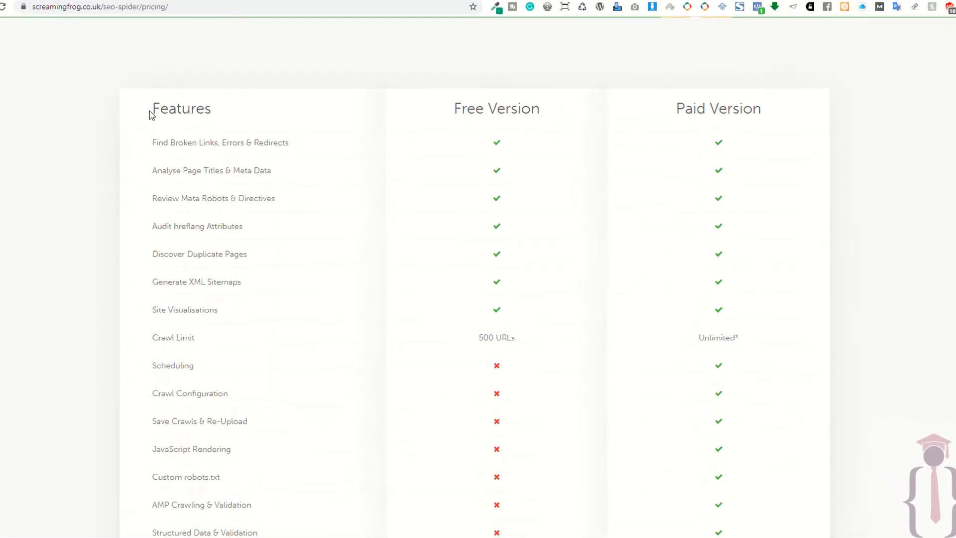
pyautogui.moveTo(443, 113); pyautogui.dragTo(556, 105)
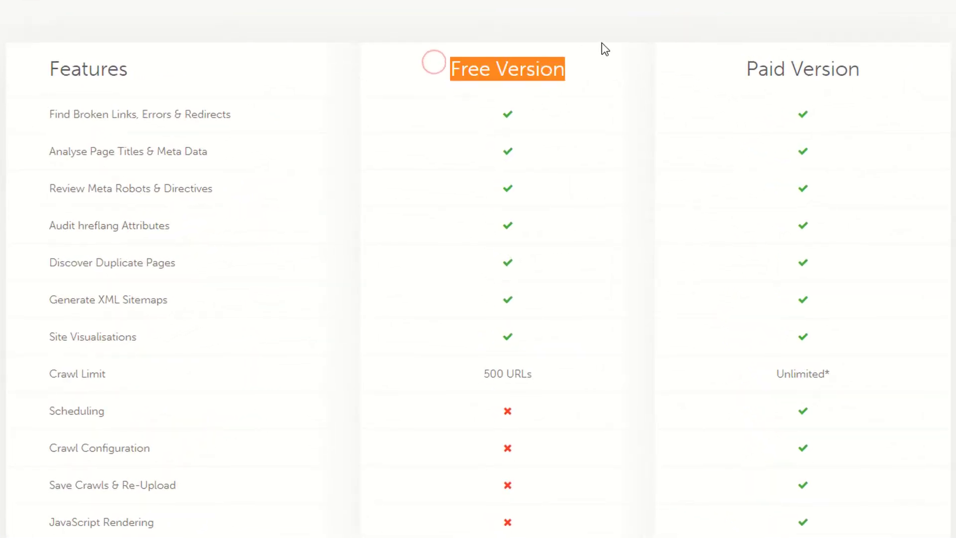
pyautogui.click(453, 87)
pyautogui.scroll(-4, 516, 80)
pyautogui.scroll(6, 380, 192)
pyautogui.moveTo(48, 188); pyautogui.dragTo(139, 364)
pyautogui.click(107, 371)
pyautogui.scroll(-6, 107, 371)
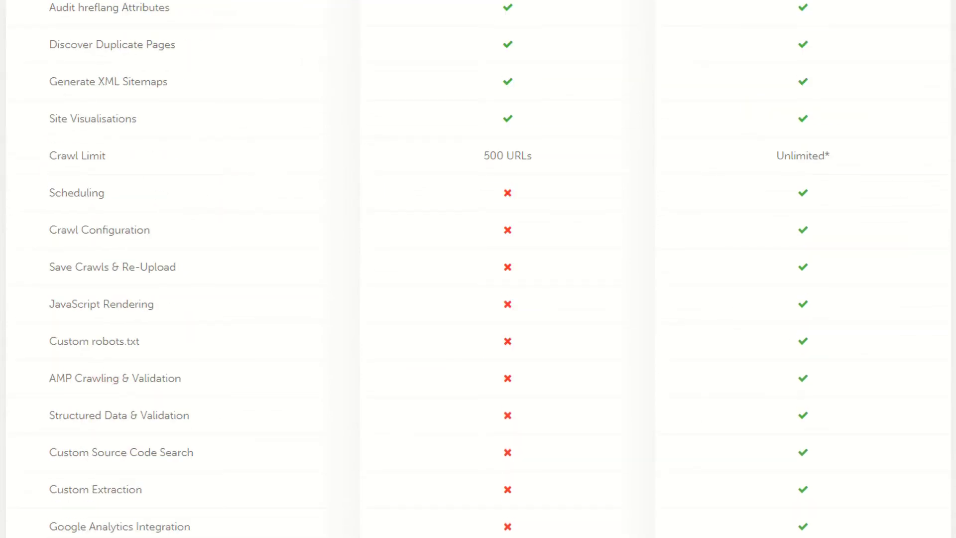
pyautogui.scroll(4, 479, 278)
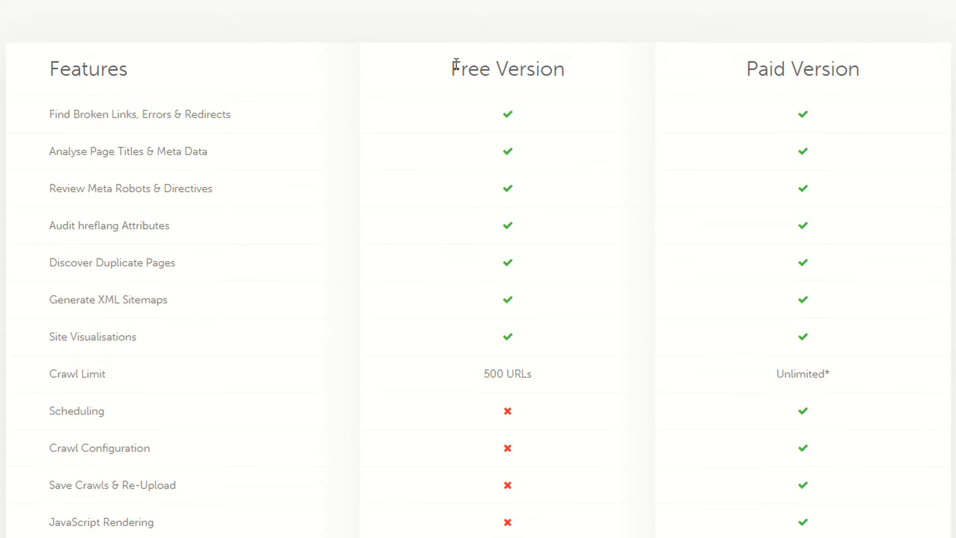
# Step: Examine the features included in the free version and the crawl limits of both versions
pyautogui.tripleClick(472, 63)
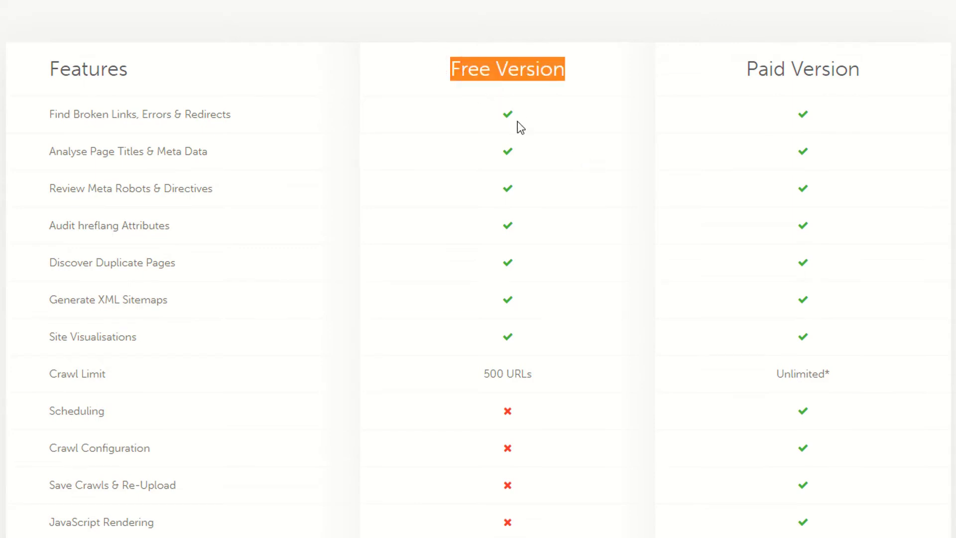
pyautogui.moveTo(71, 109); pyautogui.dragTo(216, 102)
pyautogui.click(141, 124)
pyautogui.moveTo(65, 144); pyautogui.dragTo(173, 150)
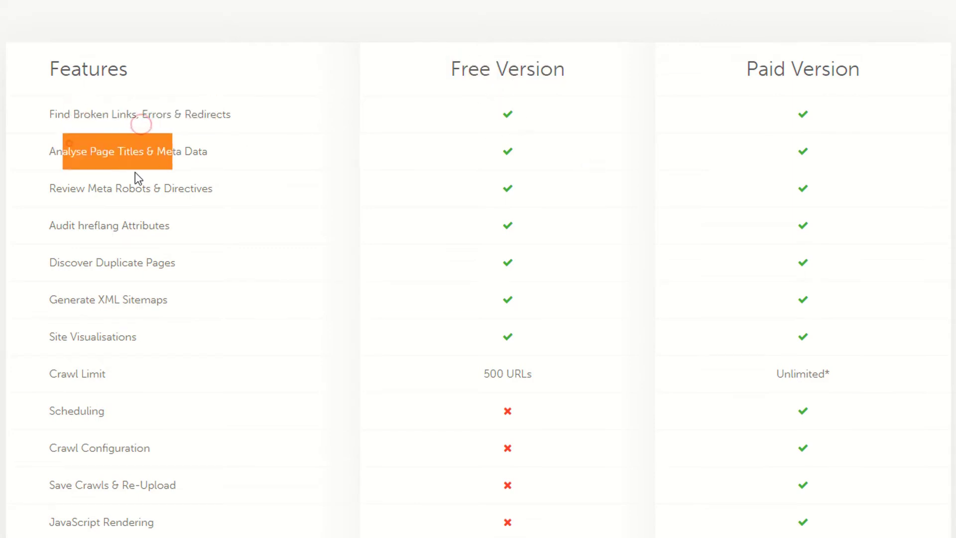
pyautogui.click(135, 172)
pyautogui.scroll(-2, 431, 264)
pyautogui.moveTo(462, 235); pyautogui.dragTo(561, 221)
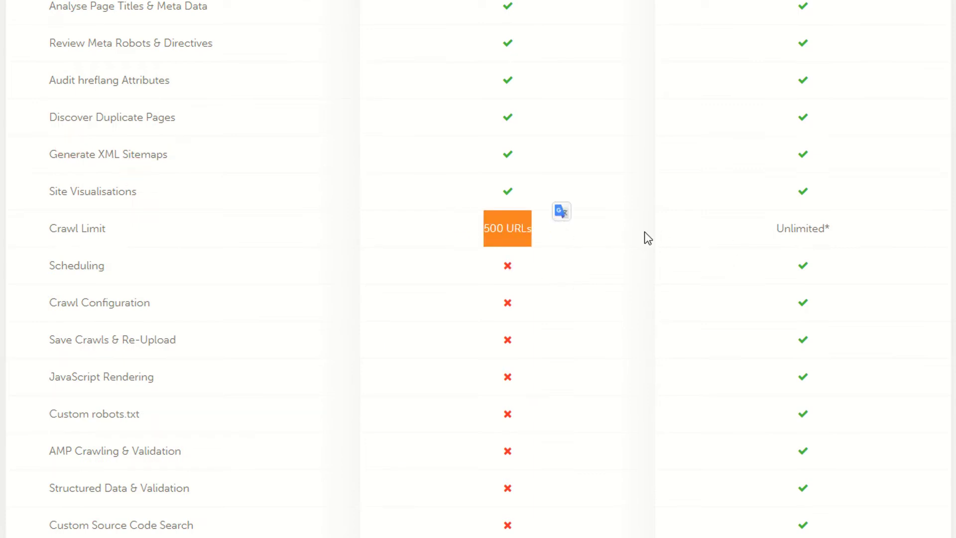
pyautogui.click(738, 229)
pyautogui.click(786, 231)
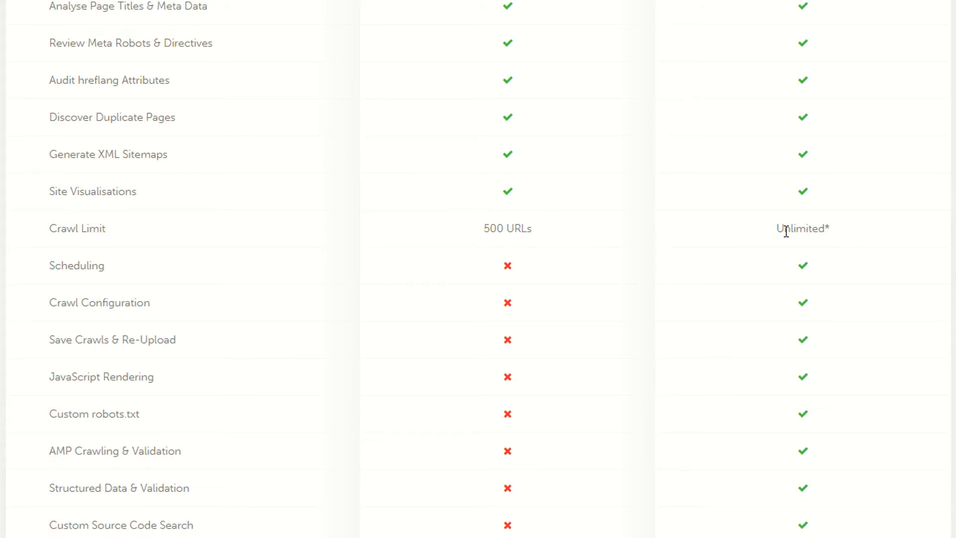
# Step: Compare the paid version's crawl limit and additional features with those of the free version
pyautogui.scroll(10, 786, 231)
pyautogui.scroll(-6, 387, 269)
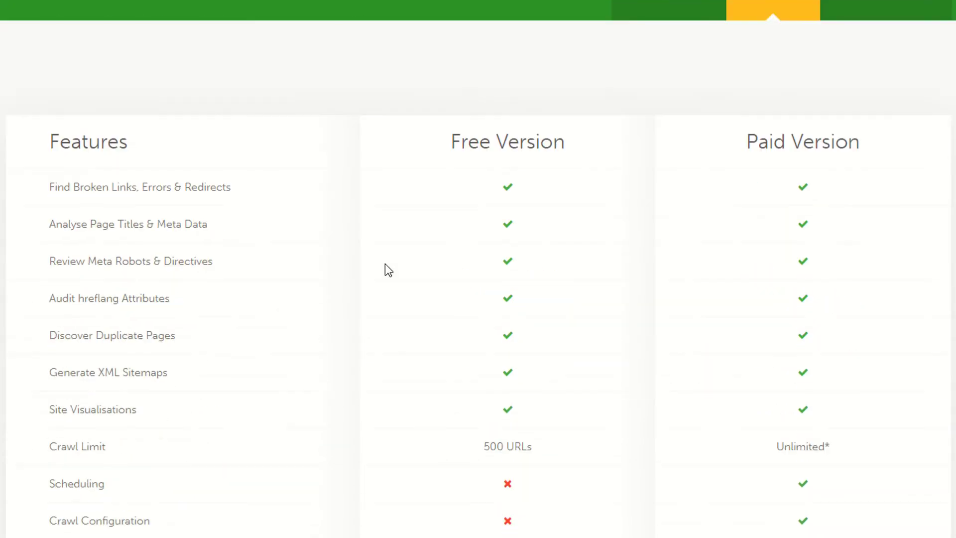
pyautogui.moveTo(453, 133); pyautogui.dragTo(600, 141)
pyautogui.click(448, 176)
pyautogui.moveTo(741, 145); pyautogui.dragTo(913, 145)
pyautogui.click(912, 144)
pyautogui.scroll(-10, 912, 145)
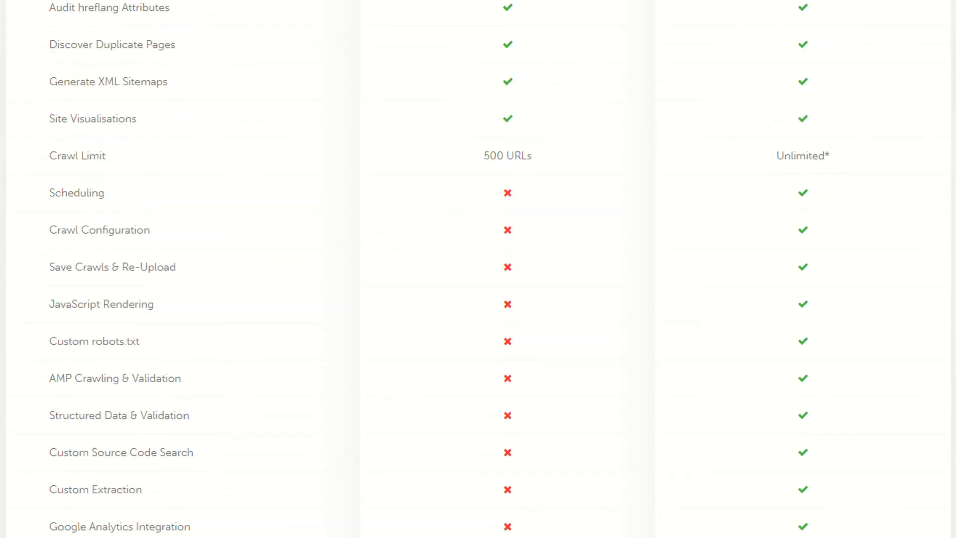
pyautogui.scroll(-3, 478, 269)
pyautogui.scroll(11, 833, 131)
pyautogui.scroll(-5, 834, 131)
pyautogui.moveTo(771, 85); pyautogui.dragTo(860, 81)
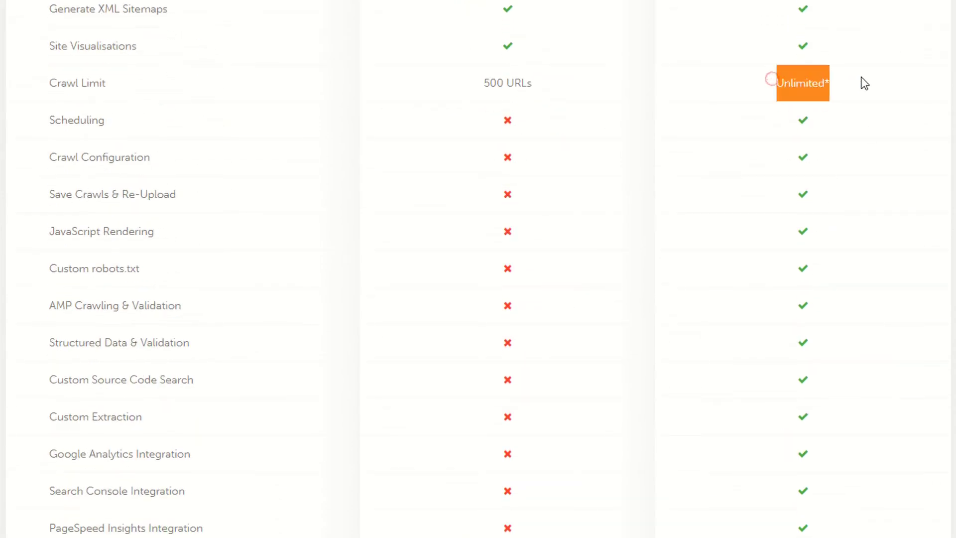
pyautogui.scroll(-3, 864, 84)
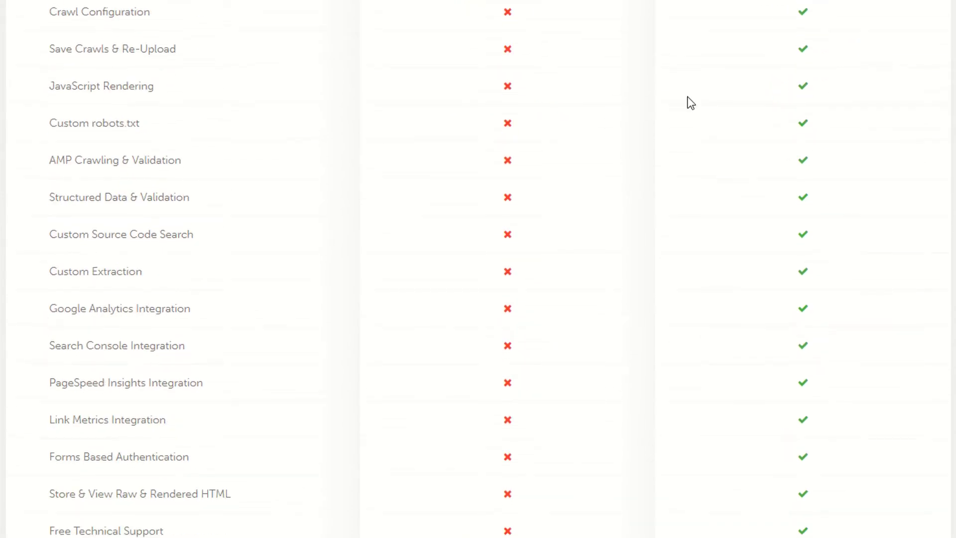
# Step: Check the last rows of the feature table and the paid version's yearly licence price
pyautogui.scroll(-6, 146, 475)
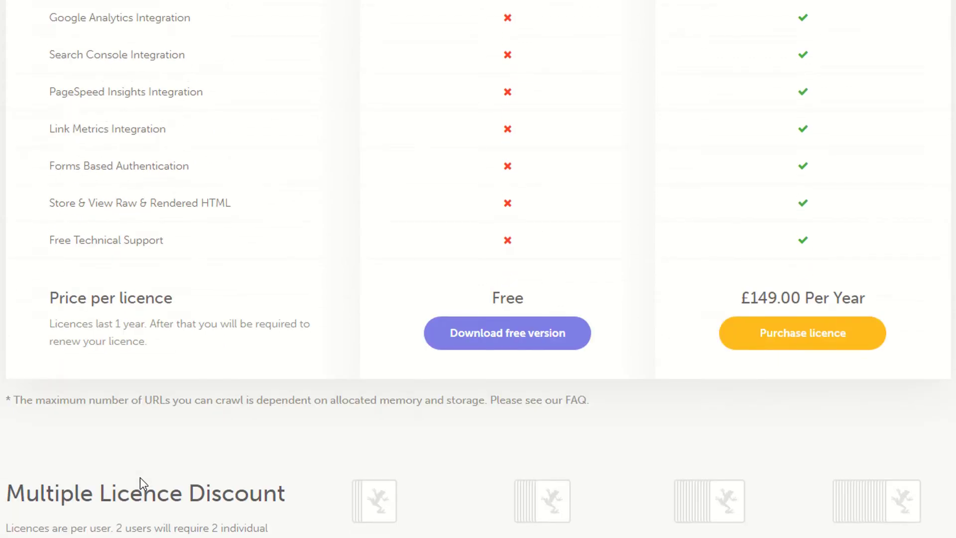
pyautogui.moveTo(59, 165); pyautogui.dragTo(174, 165)
pyautogui.click(138, 191)
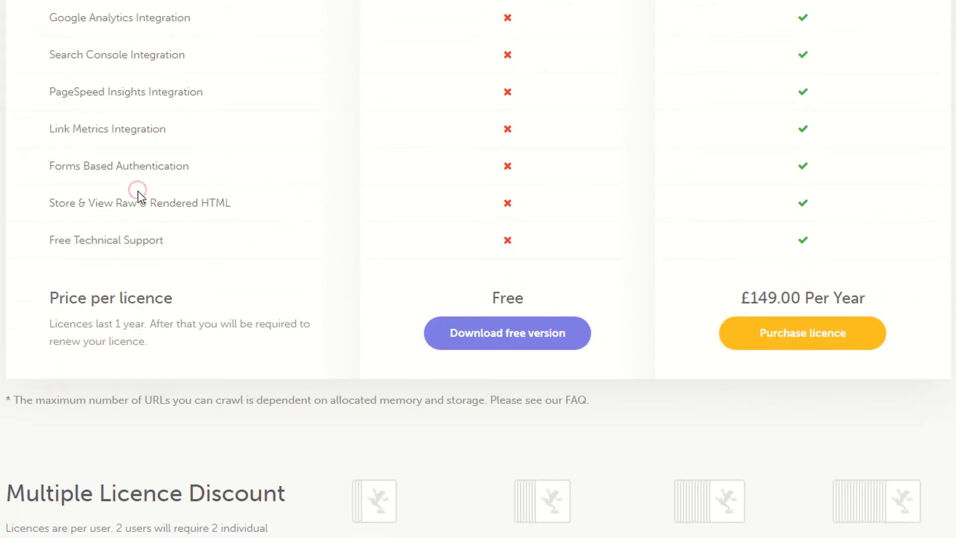
pyautogui.moveTo(719, 298); pyautogui.dragTo(899, 294)
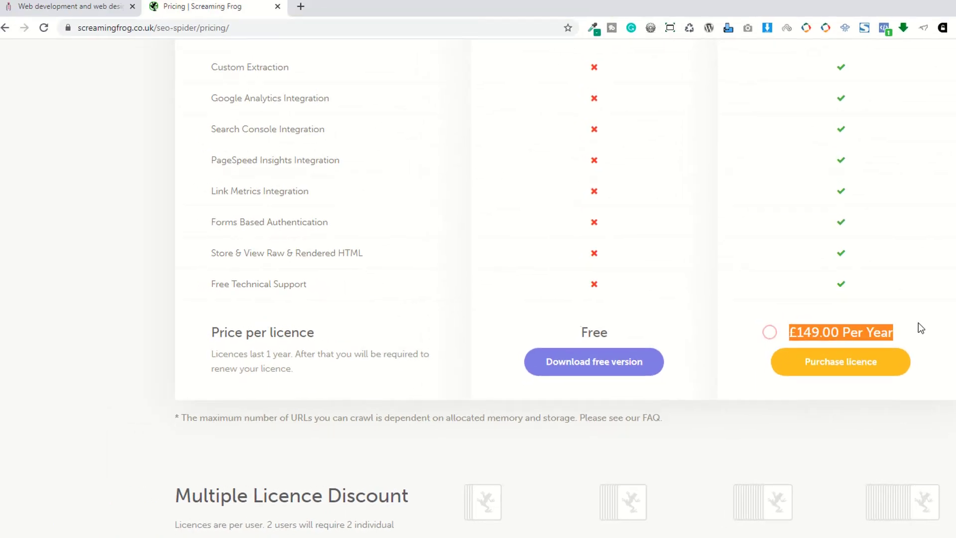
pyautogui.click(919, 328)
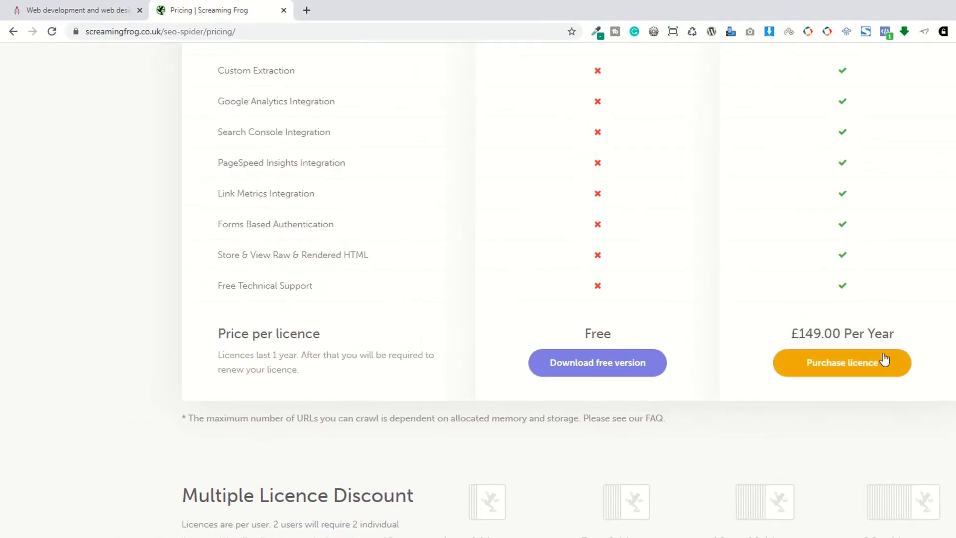
# Step: Open the SEO Spider's Buy & Renew page and look over the licence purchase form, including the email address field
pyautogui.scroll(10, 847, 348)
pyautogui.scroll(7, 802, 344)
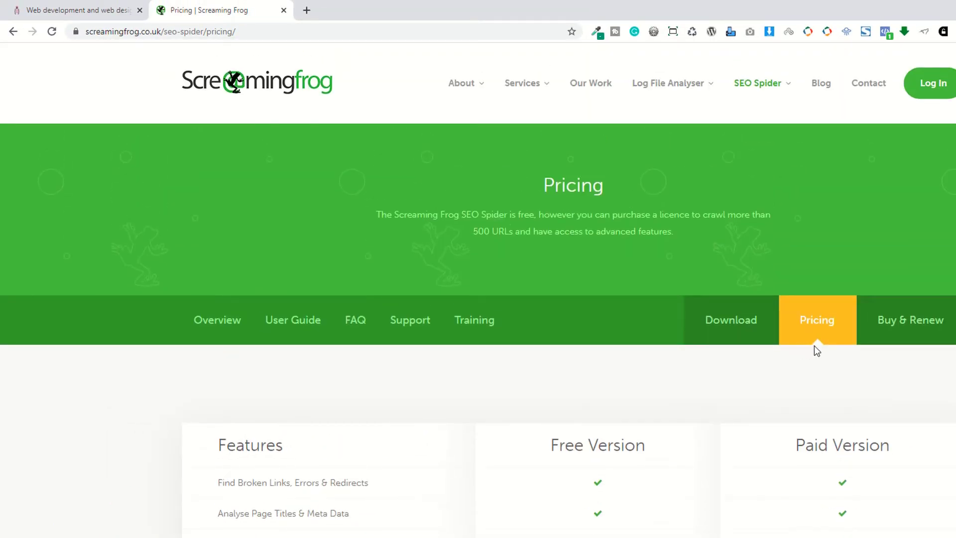
pyautogui.click(932, 321)
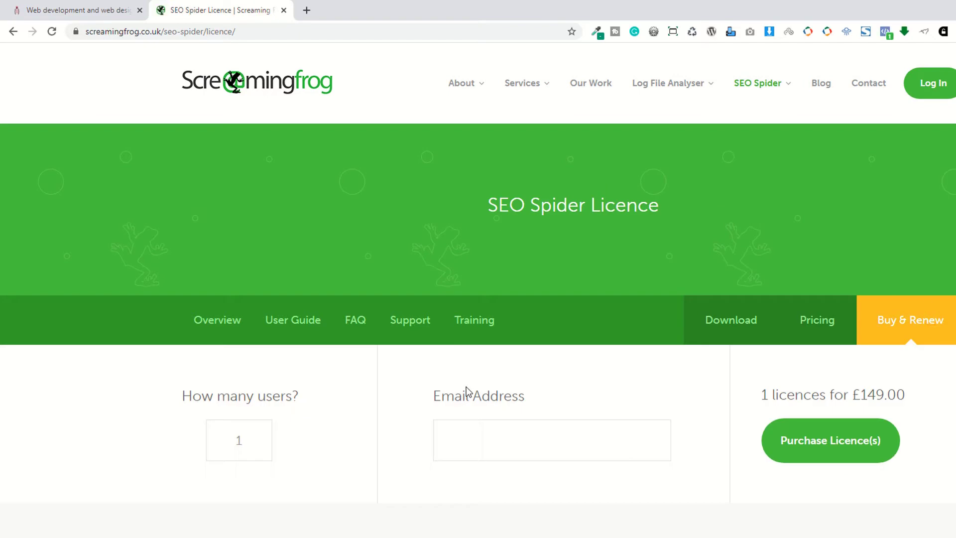
pyautogui.scroll(-5, 466, 393)
pyautogui.scroll(5, 514, 328)
pyautogui.click(478, 453)
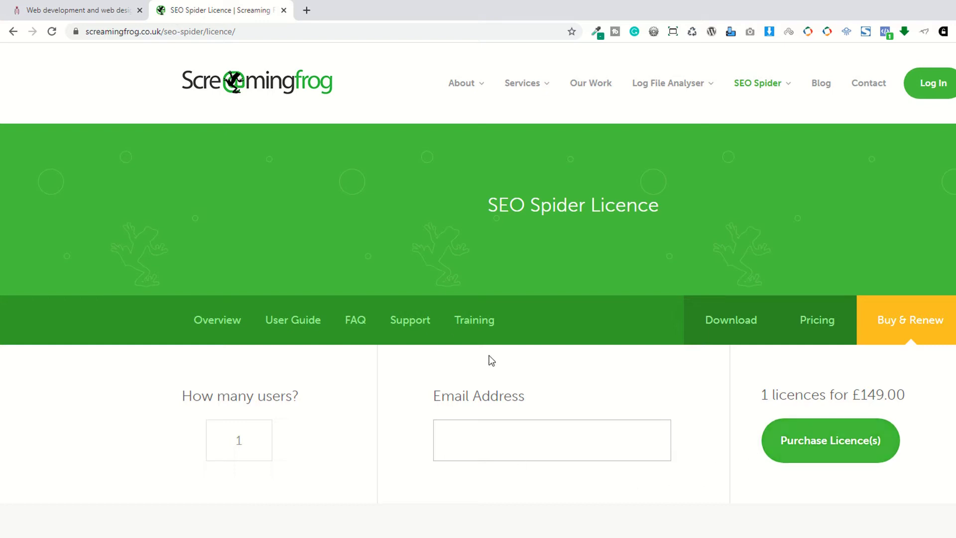
# Step: Open the SEO Spider's download dialog from the licence page
pyautogui.click(727, 321)
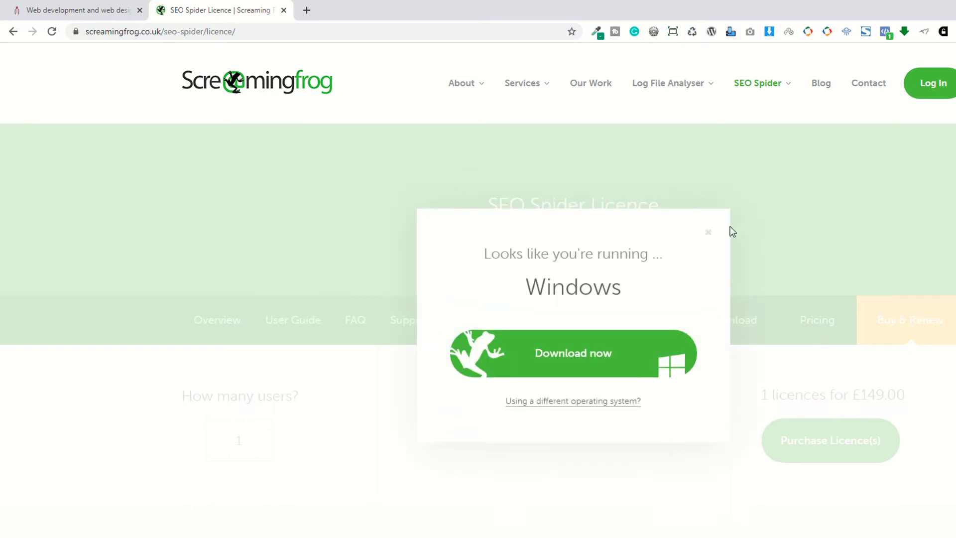
pyautogui.click(715, 233)
pyautogui.click(726, 321)
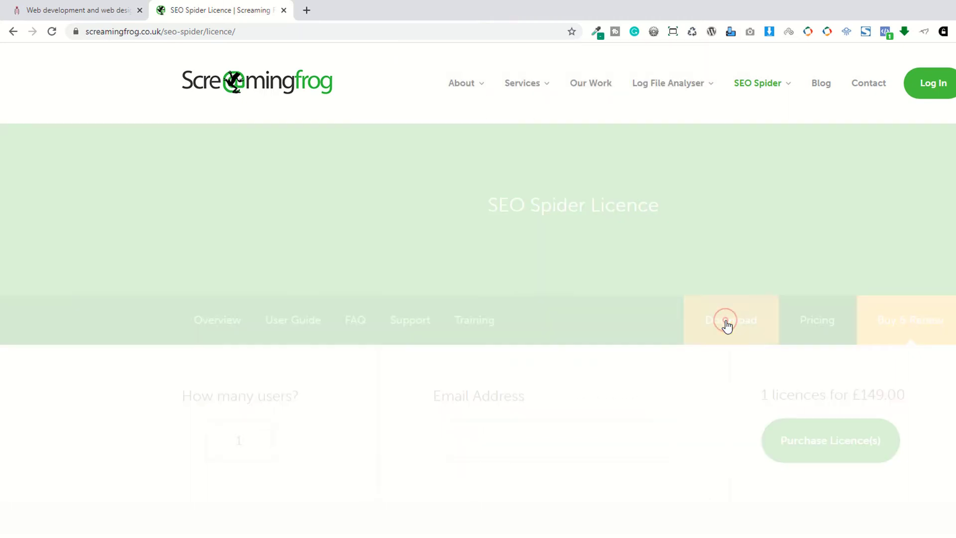
pyautogui.click(557, 368)
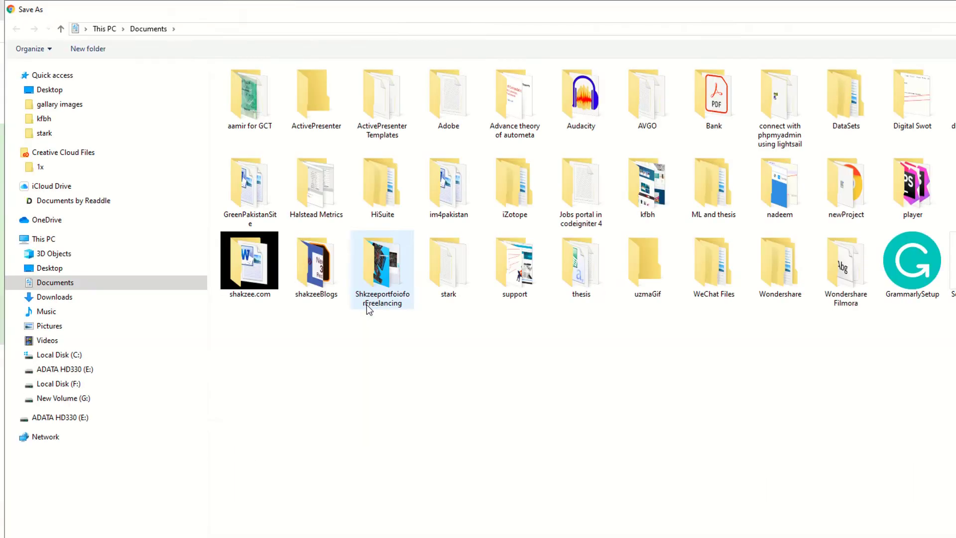
pyautogui.press('Escape')
pyautogui.press('super')
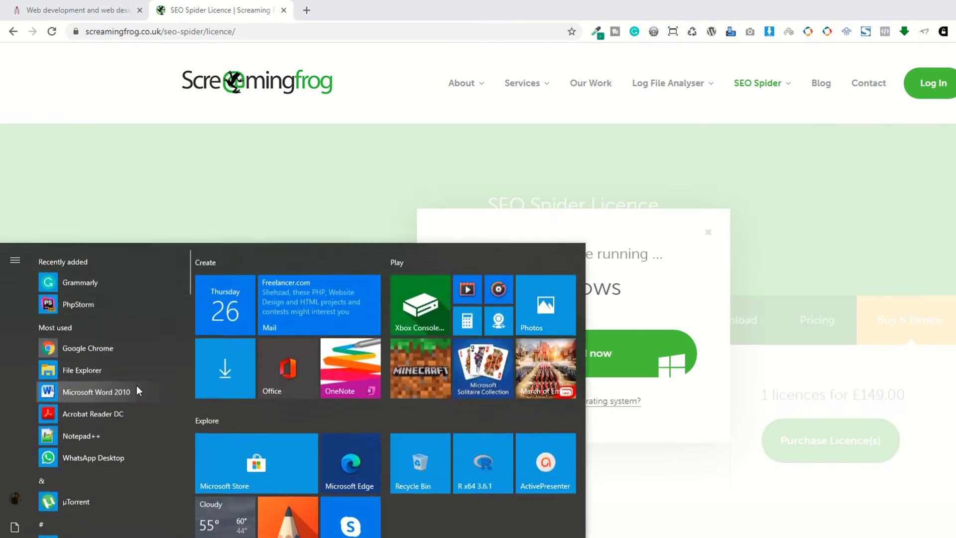
pyautogui.press('Escape')
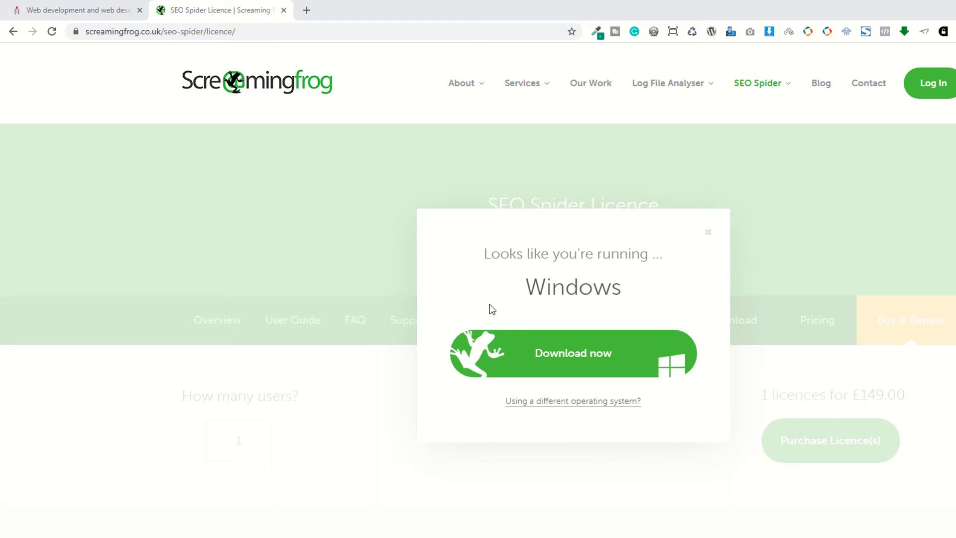
# Step: List the downloads for other operating systems and save the Windows installer ScreamingFrogSEOSpider-12.6 in Documents
pyautogui.click(548, 406)
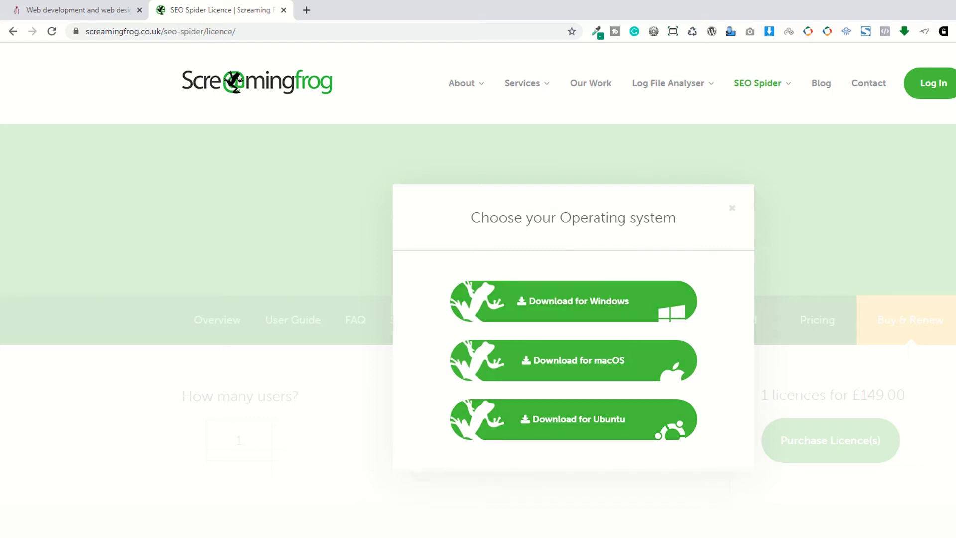
pyautogui.click(593, 303)
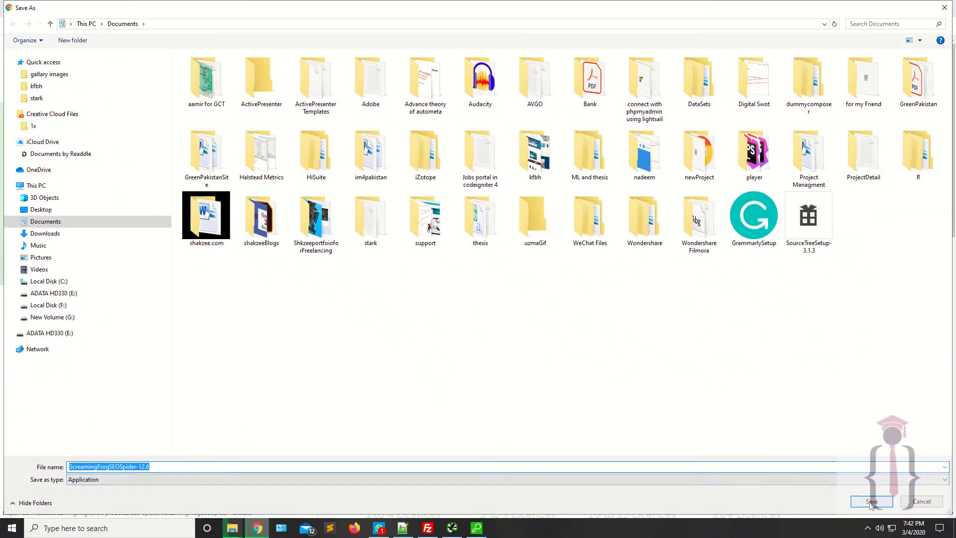
pyautogui.click(871, 502)
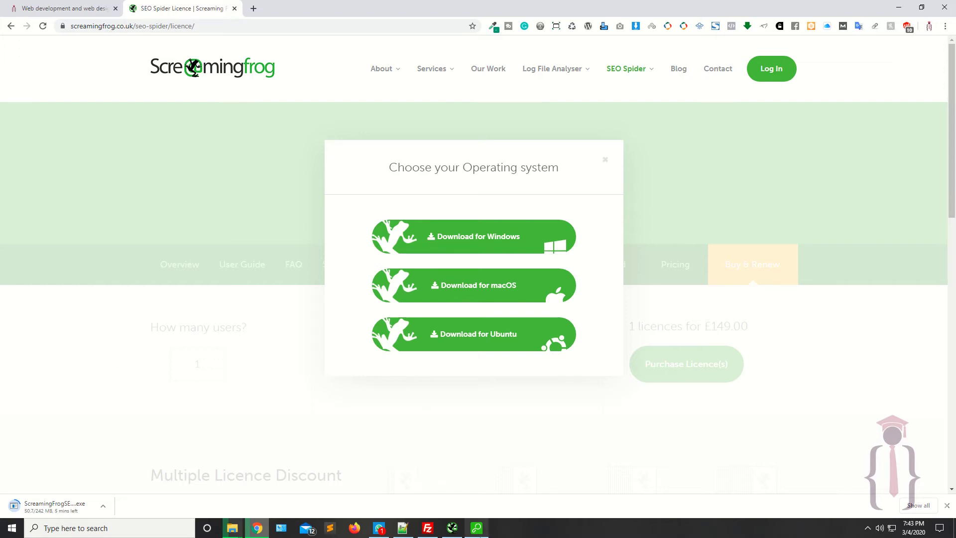
# Step: Search Windows for the installed Screaming Frog SEO Spider app and launch it
pyautogui.click(452, 528)
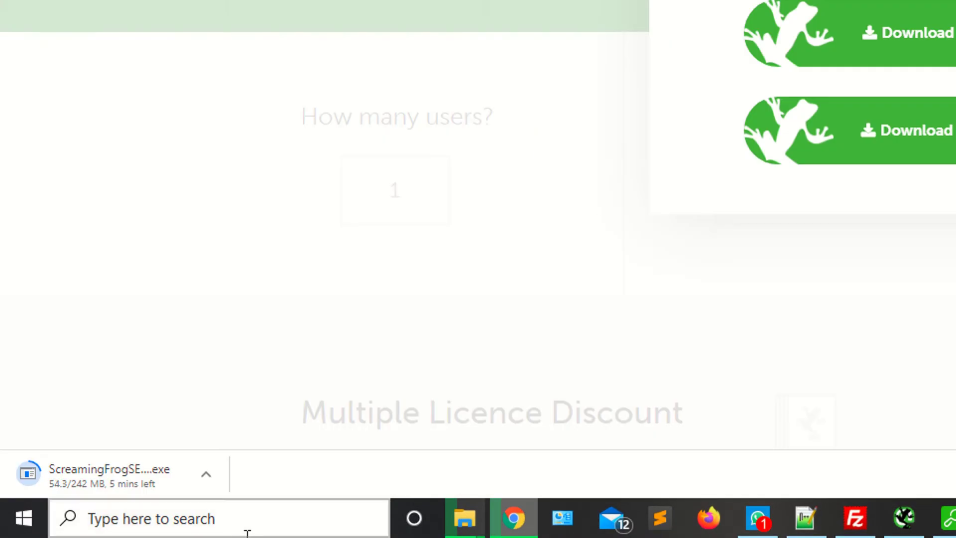
pyautogui.click(244, 531)
pyautogui.write('scr')
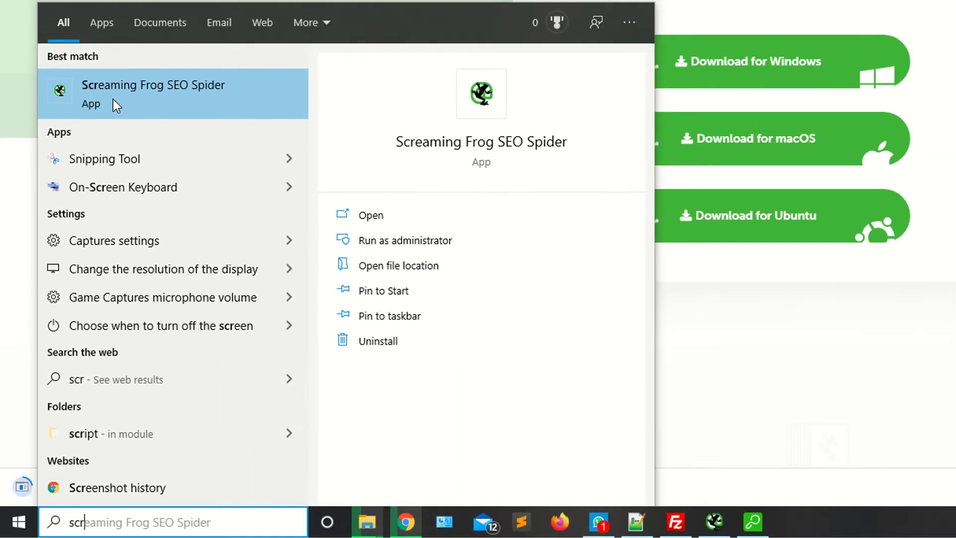
pyautogui.click(112, 100)
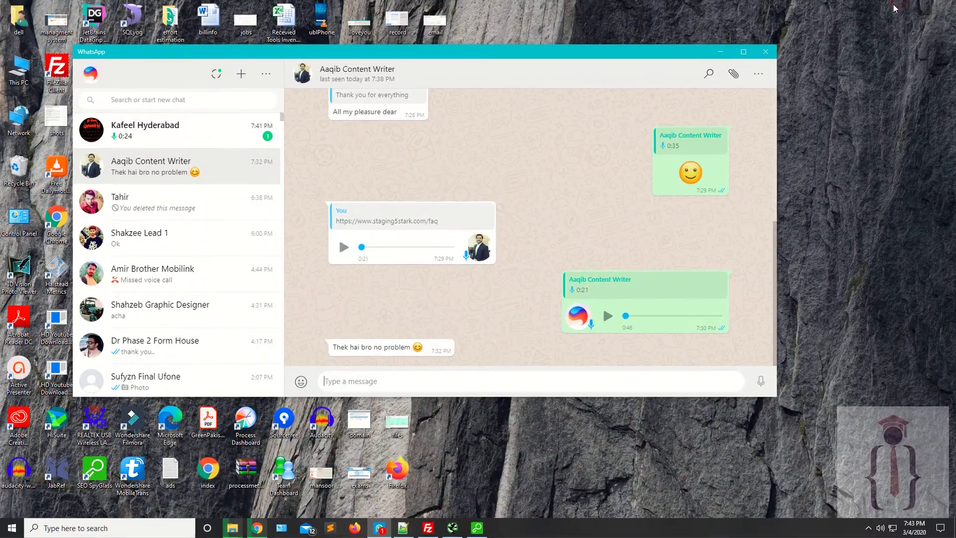
# Step: Clear the chat and file-copy windows out of the way and launch Screaming Frog SEO Spider through a Windows search
pyautogui.click(720, 53)
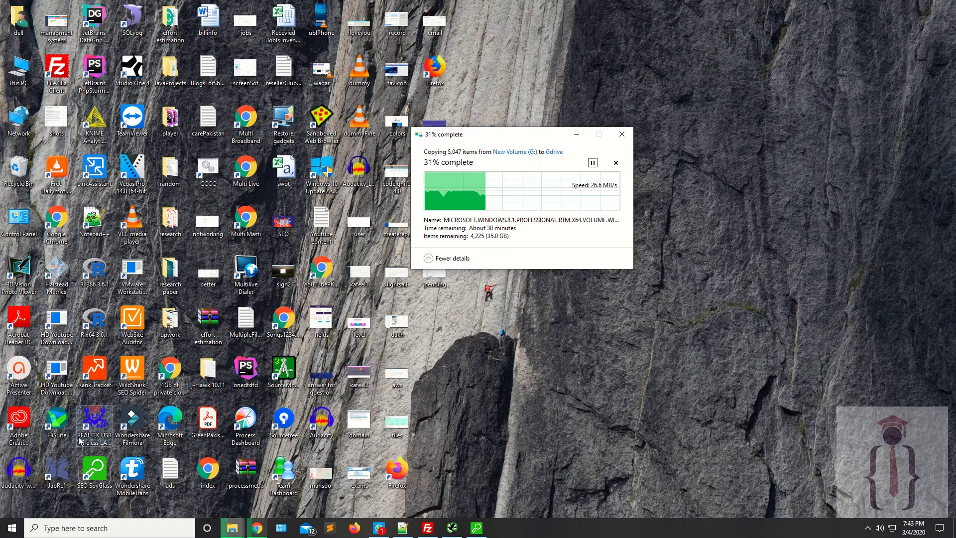
pyautogui.moveTo(506, 135); pyautogui.dragTo(580, 62)
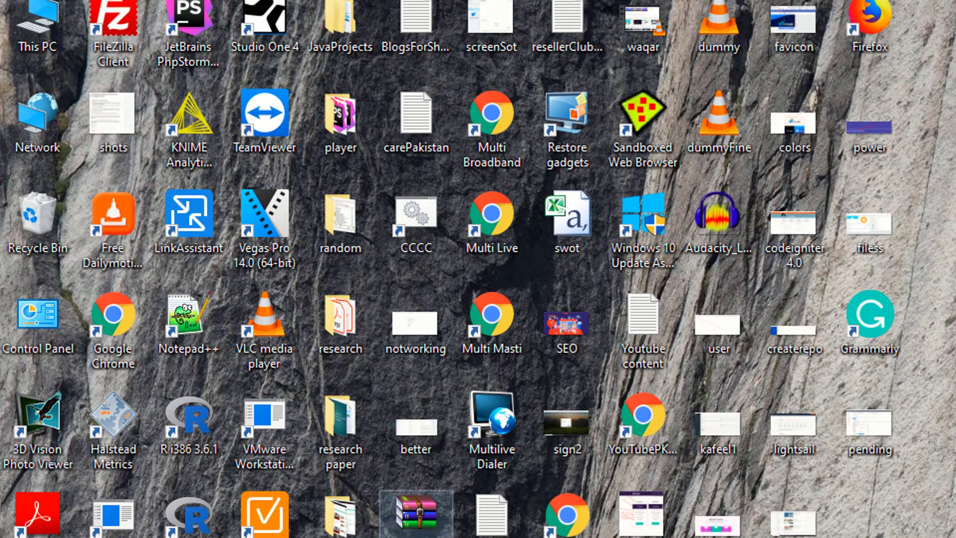
pyautogui.press('super+s')
pyautogui.write('sc')
pyautogui.click(131, 213)
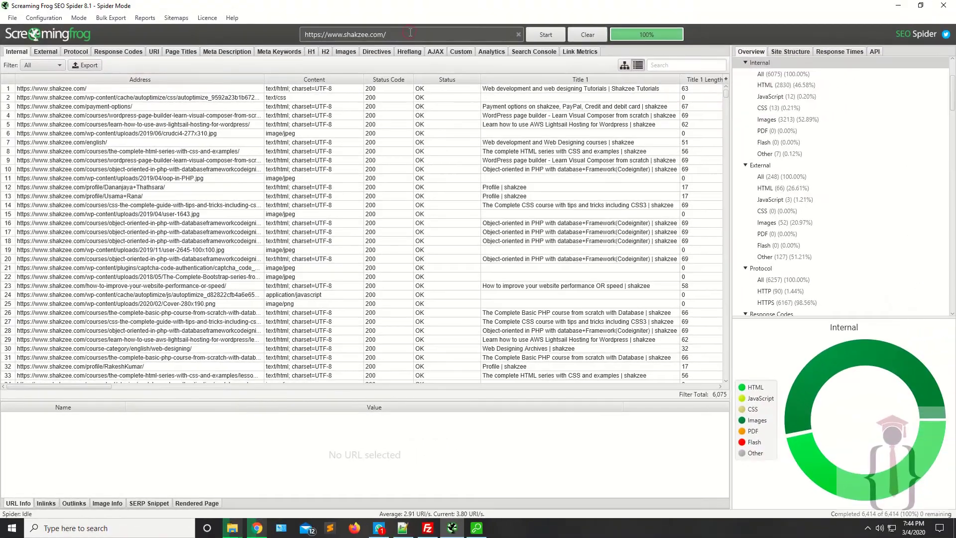
pyautogui.click(410, 32)
pyautogui.doubleClick(363, 32)
pyautogui.click(436, 41)
pyautogui.scroll(-10, 349, 224)
pyautogui.scroll(10, 274, 238)
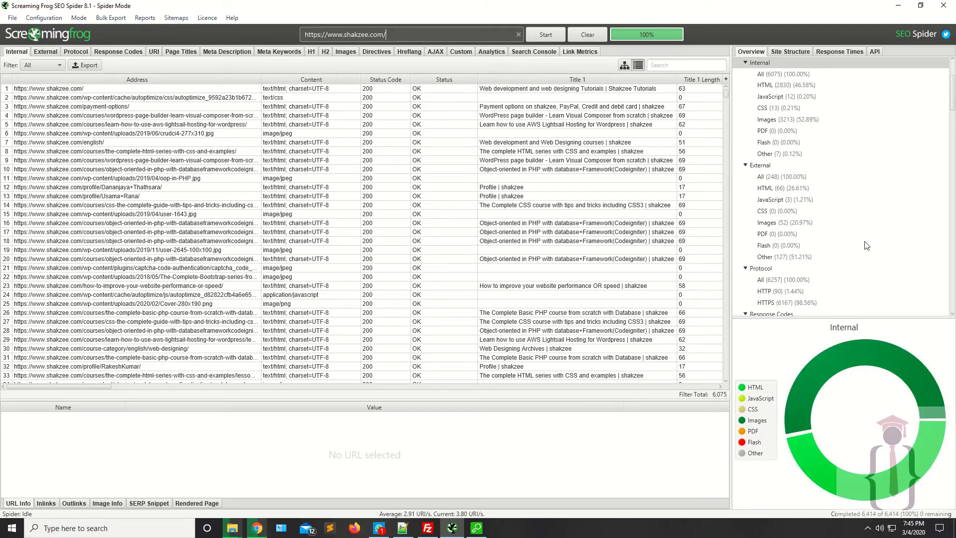
# Step: Look at the crawl's API connections, Response Times chart and Site Structure, ending on the Overview
pyautogui.click(878, 52)
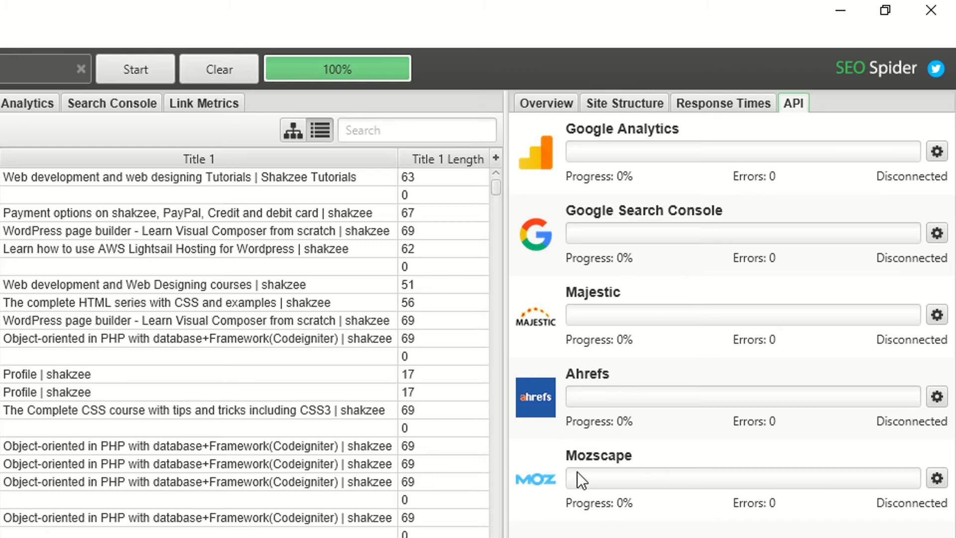
pyautogui.click(713, 102)
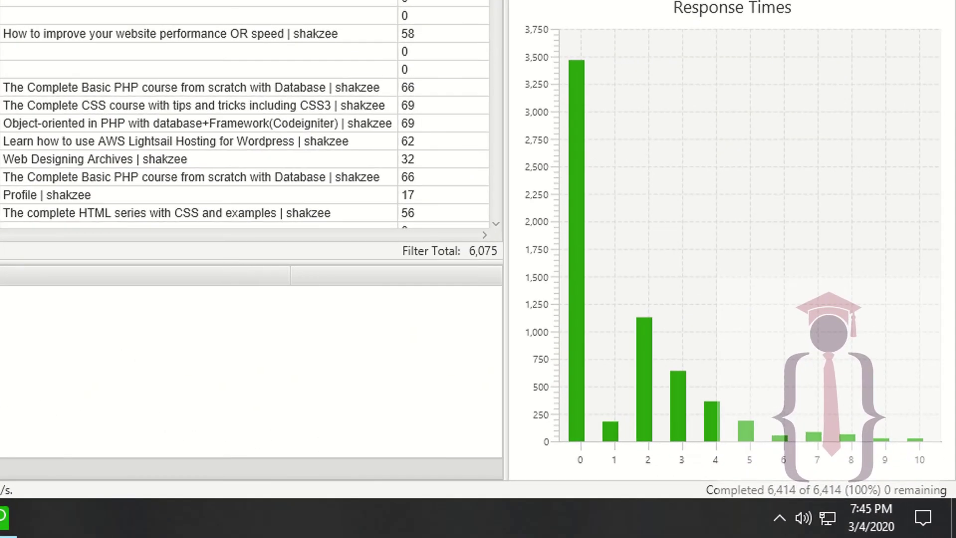
pyautogui.click(637, 0)
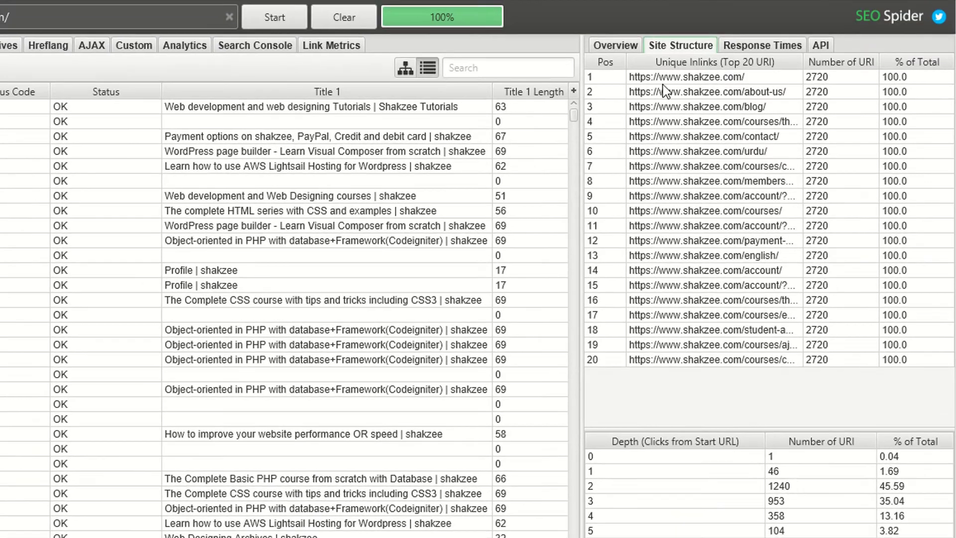
pyautogui.click(620, 47)
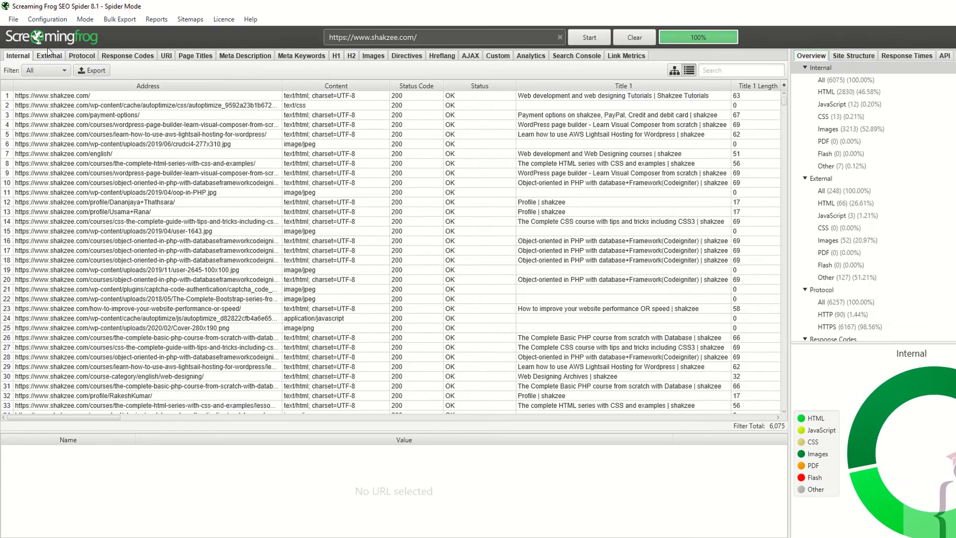
# Step: Review the External, Protocol, Response Codes and URI reports of the crawl
pyautogui.click(49, 56)
pyautogui.click(82, 56)
pyautogui.click(118, 56)
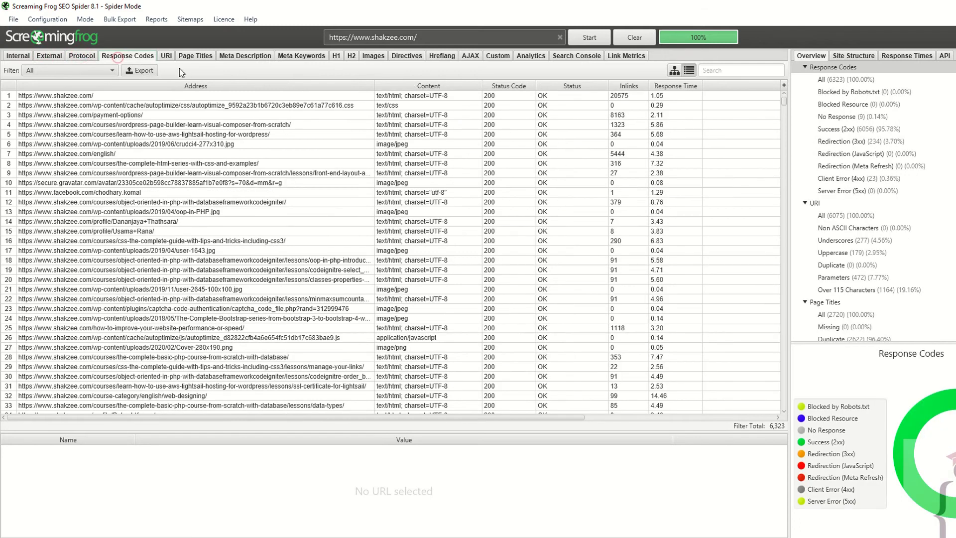
pyautogui.click(167, 56)
# Step: Review the Page Titles, Meta Description, Meta Keywords and H2 reports of the crawl
pyautogui.click(192, 56)
pyautogui.click(245, 56)
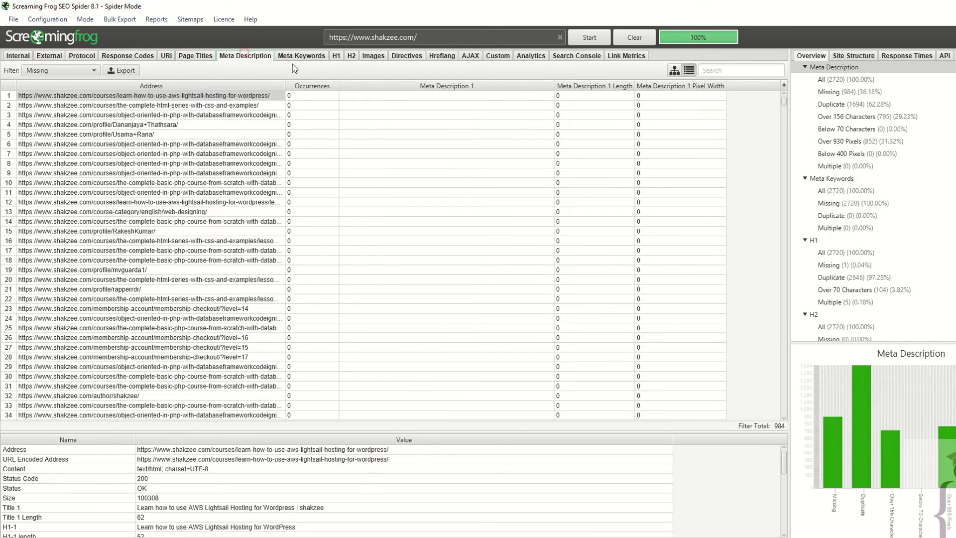
pyautogui.click(301, 56)
pyautogui.click(351, 56)
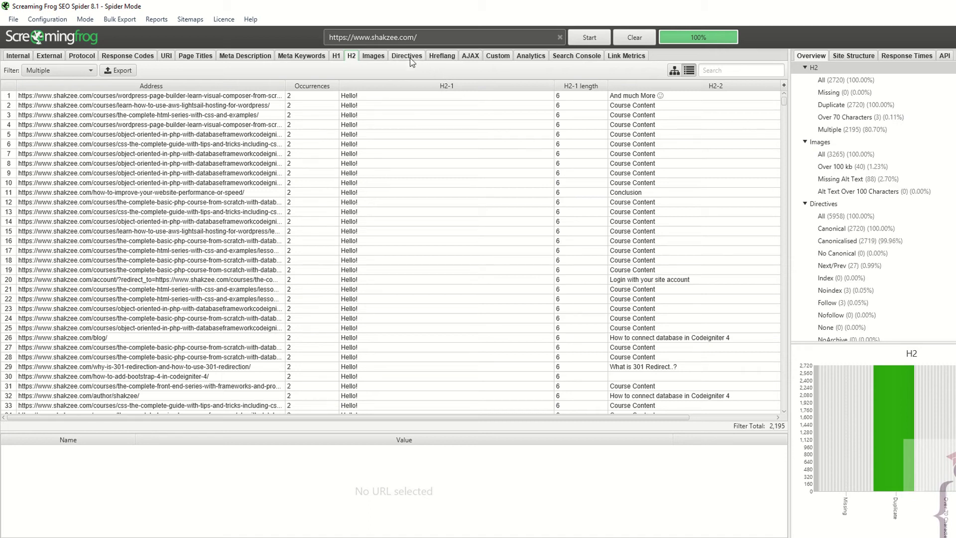
# Step: Show the Images report and look through the full list of images with missing alt text
pyautogui.click(373, 56)
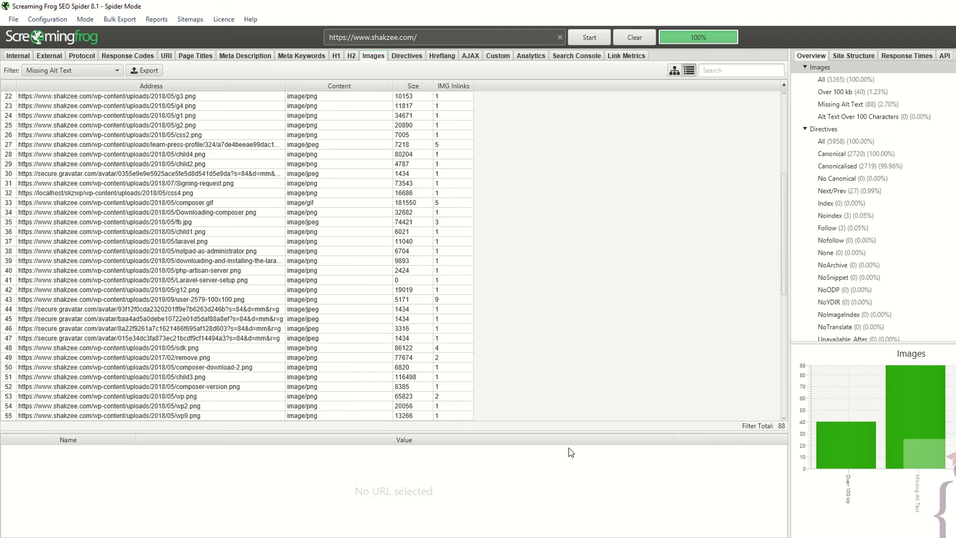
pyautogui.moveTo(939, 400)
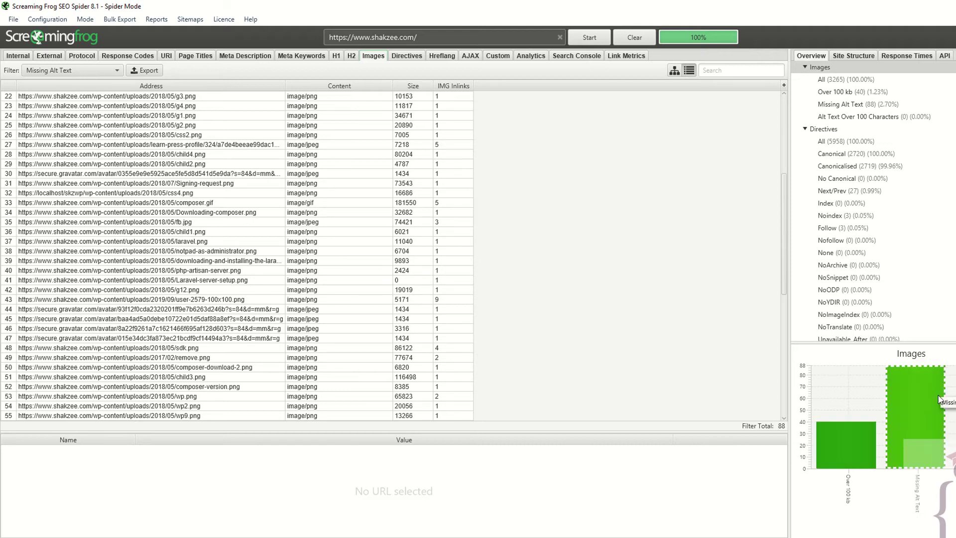
pyautogui.scroll(-1, 940, 400)
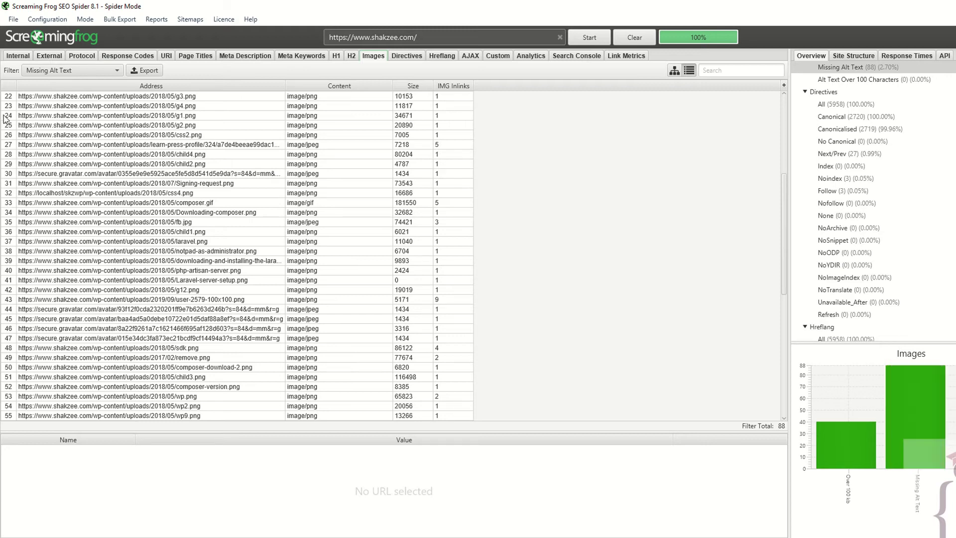
pyautogui.scroll(-2, 115, 199)
pyautogui.scroll(-9, 115, 198)
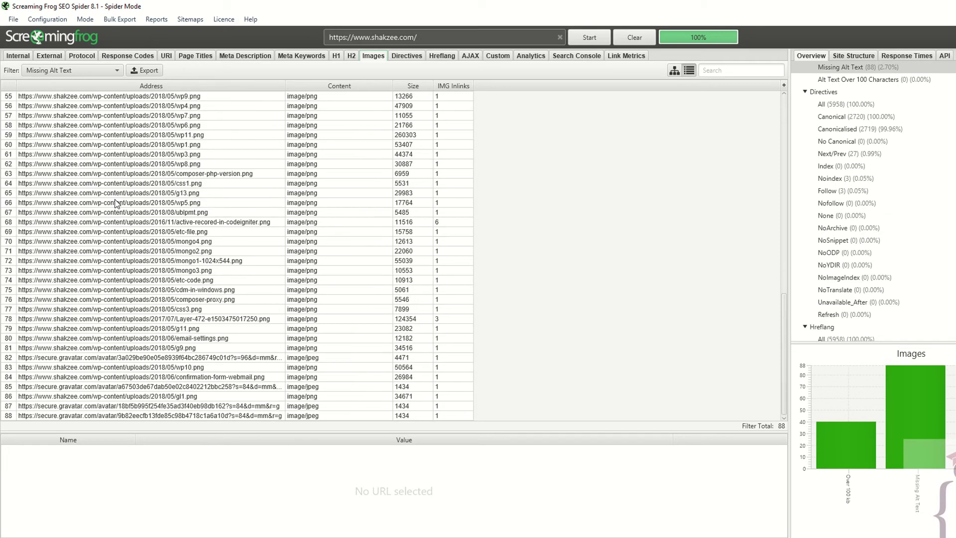
pyautogui.scroll(18, 116, 203)
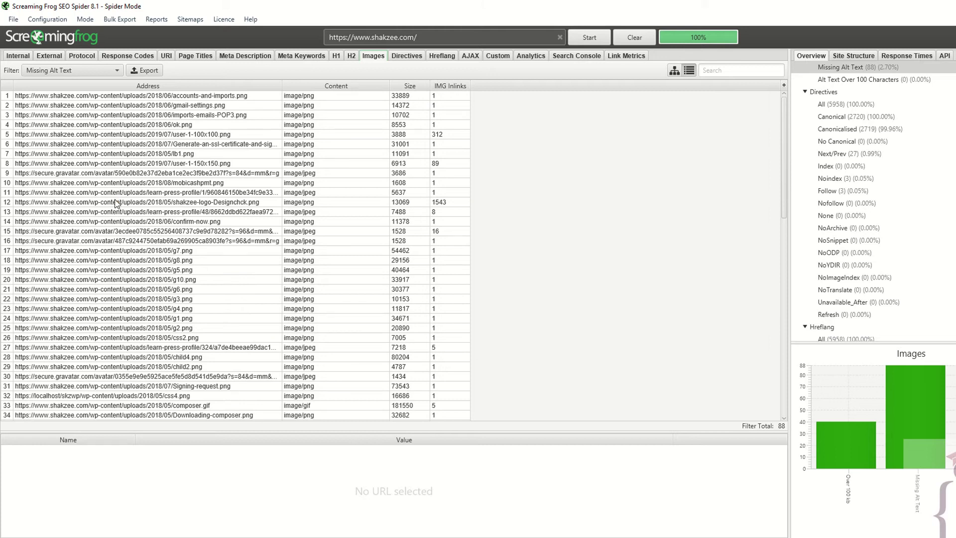
# Step: Check the available filters of the Images report and set the filter to All
pyautogui.click(63, 71)
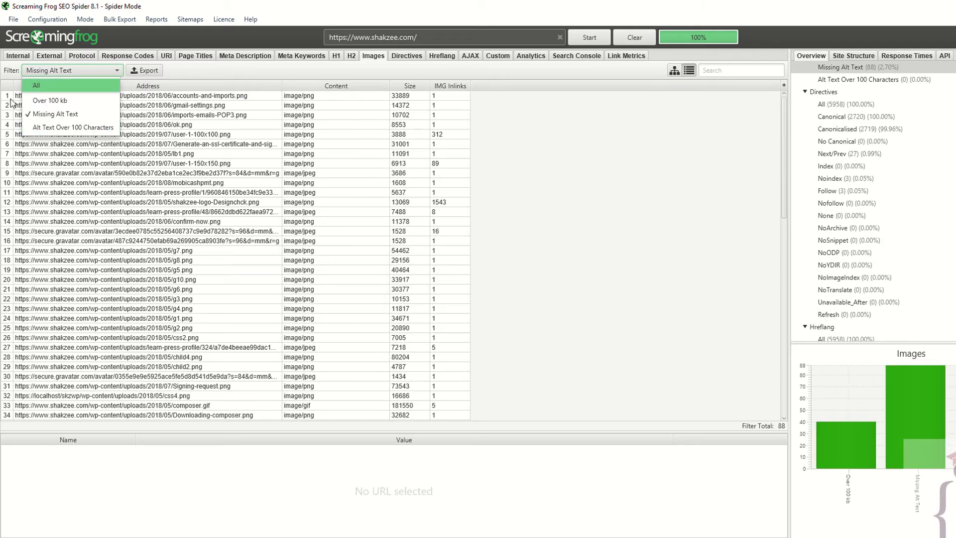
pyautogui.click(576, 170)
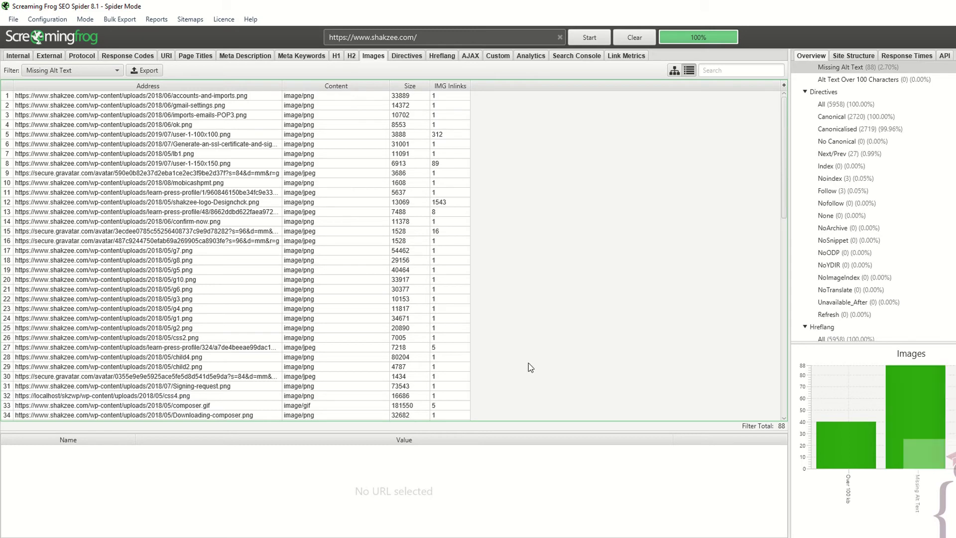
pyautogui.click(62, 74)
pyautogui.click(52, 81)
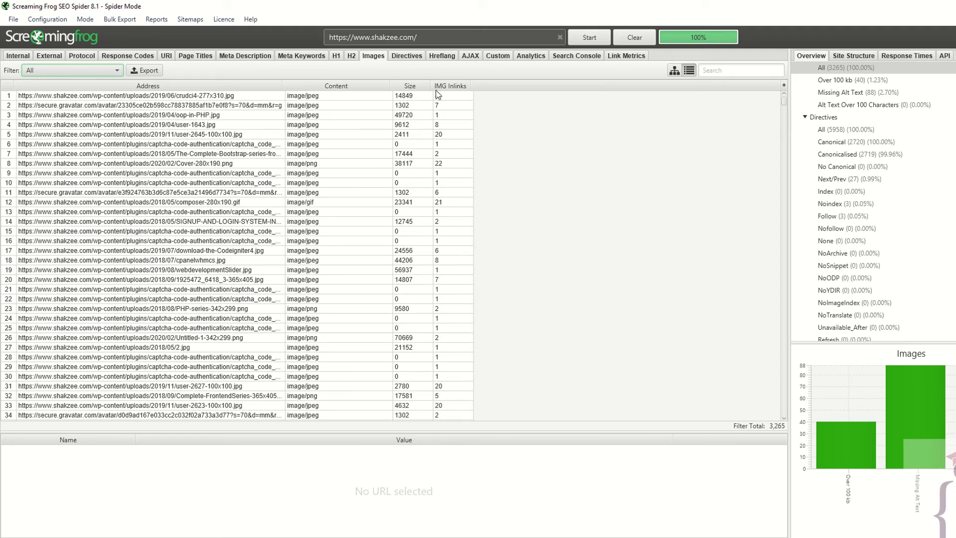
# Step: Filter the Images report by Missing Alt Text and look through the list to its end
pyautogui.click(103, 71)
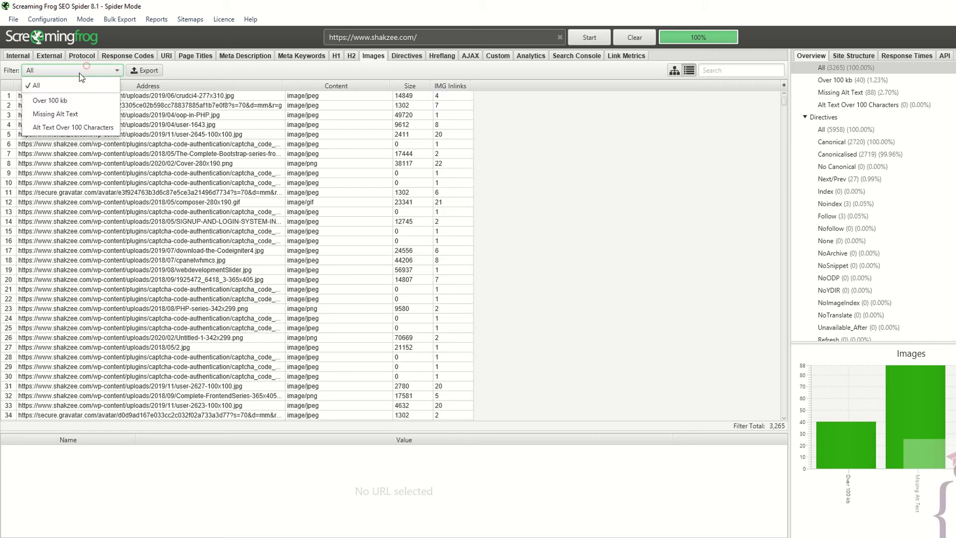
pyautogui.click(61, 115)
pyautogui.scroll(-18, 170, 211)
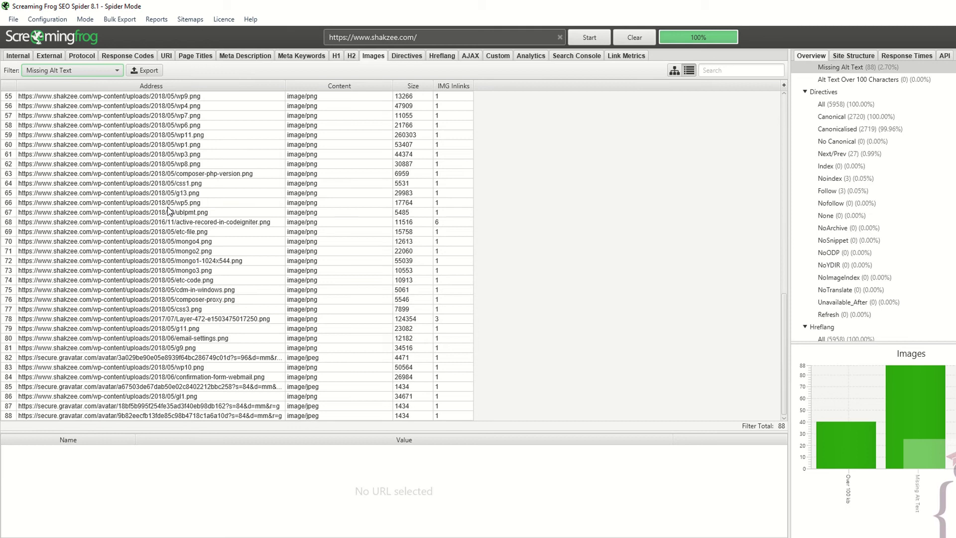
# Step: Show the details of the wp4.png image in the missing alt text list and open a new tab in the web browser
pyautogui.click(138, 106)
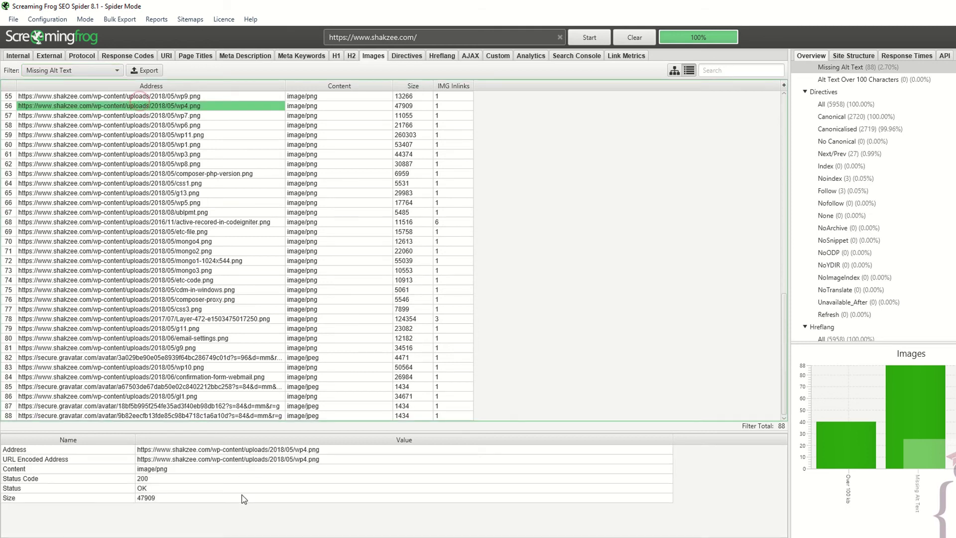
pyautogui.hotkey('alt', 'Tab')
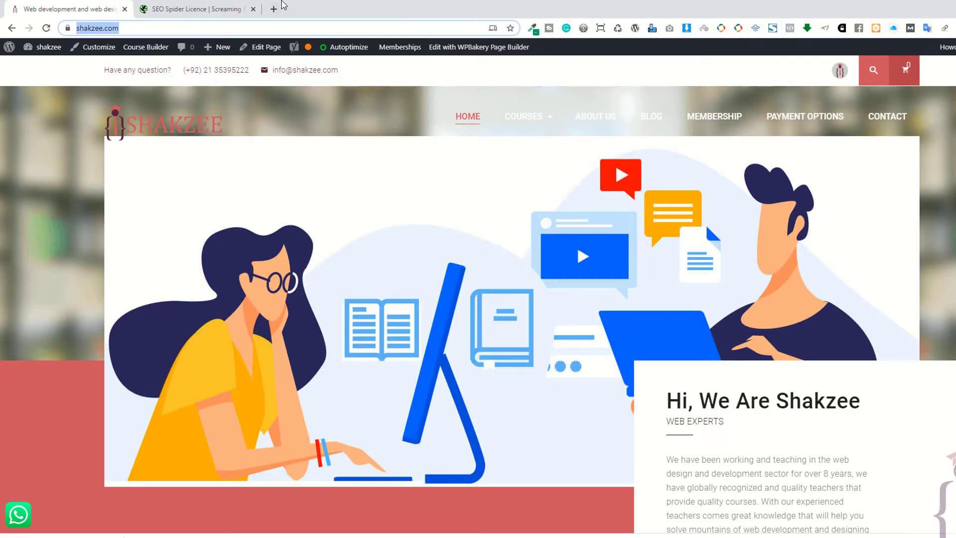
pyautogui.click(272, 7)
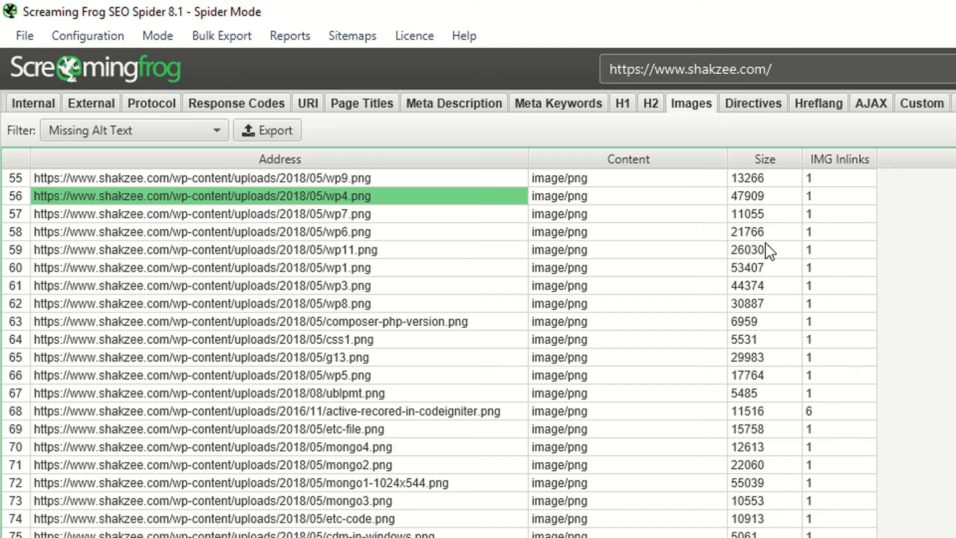
pyautogui.scroll(6, 199, 239)
pyautogui.scroll(5, 154, 241)
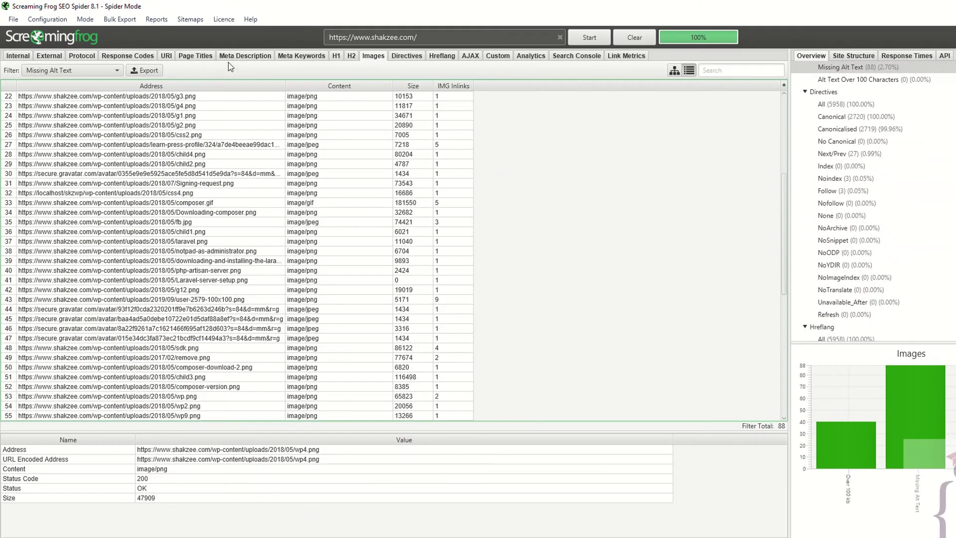
# Step: Filter the H1 report by Duplicate and export it to the Documents folder as h1_duplicate in CSV format
pyautogui.click(336, 57)
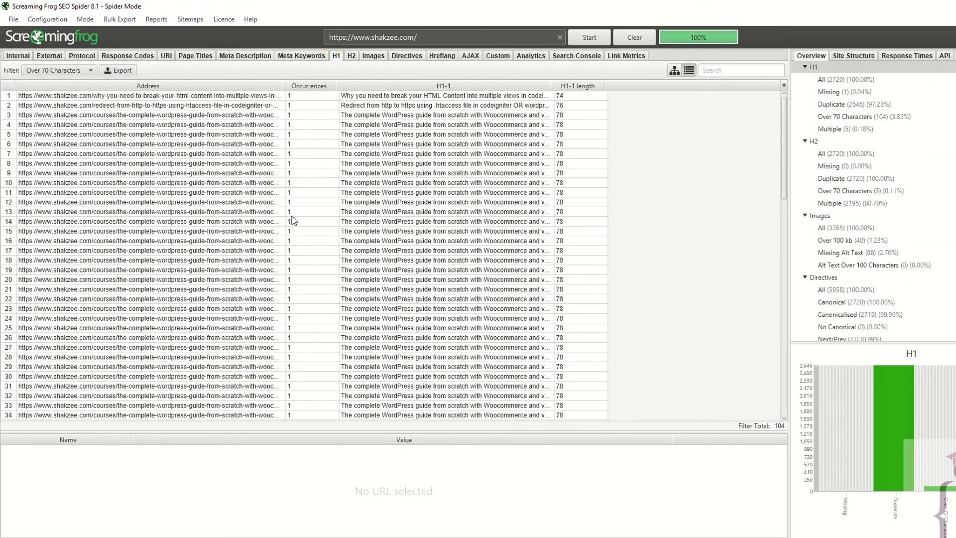
pyautogui.click(893, 413)
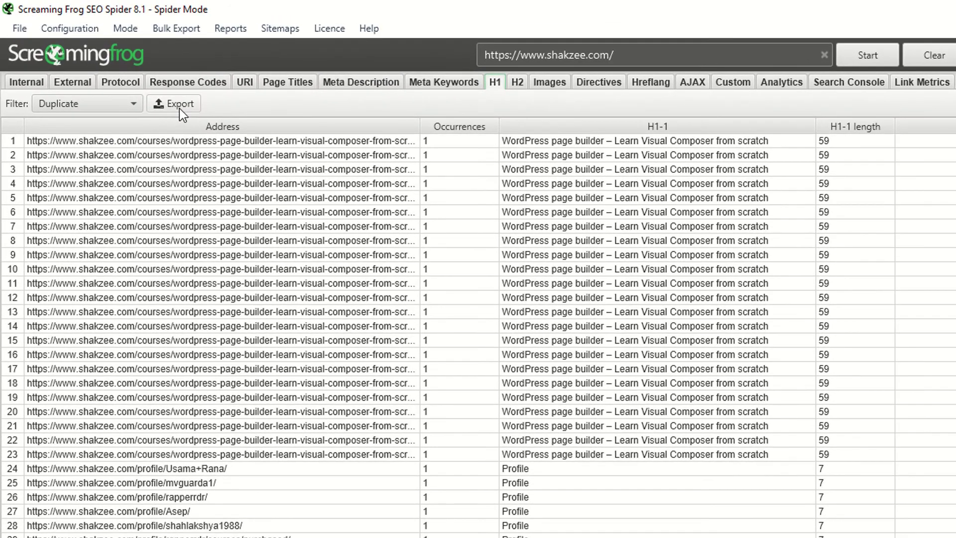
pyautogui.click(180, 108)
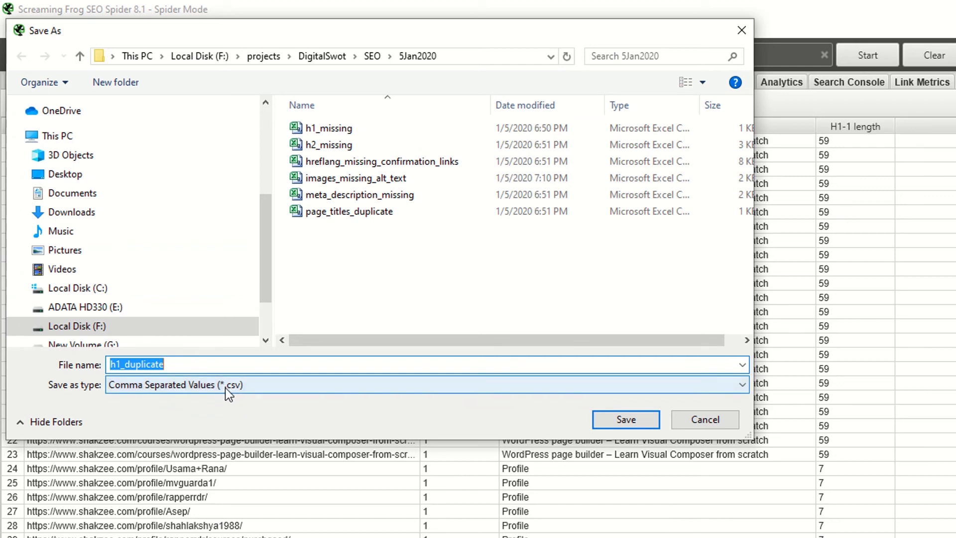
pyautogui.click(75, 192)
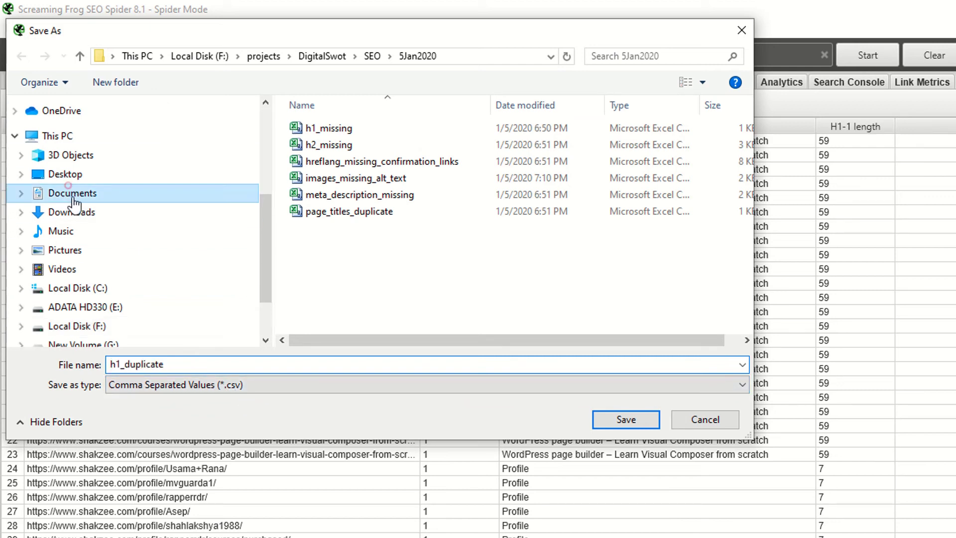
pyautogui.click(626, 419)
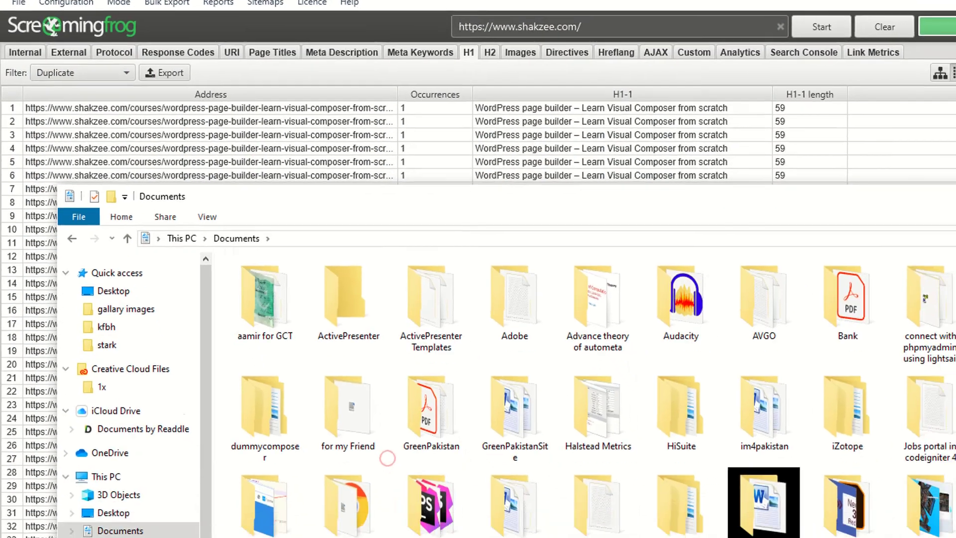
# Step: Open the exported h1_duplicate file from the Documents folder in Excel and dismiss the Office activation wizard
pyautogui.scroll(-6, 421, 527)
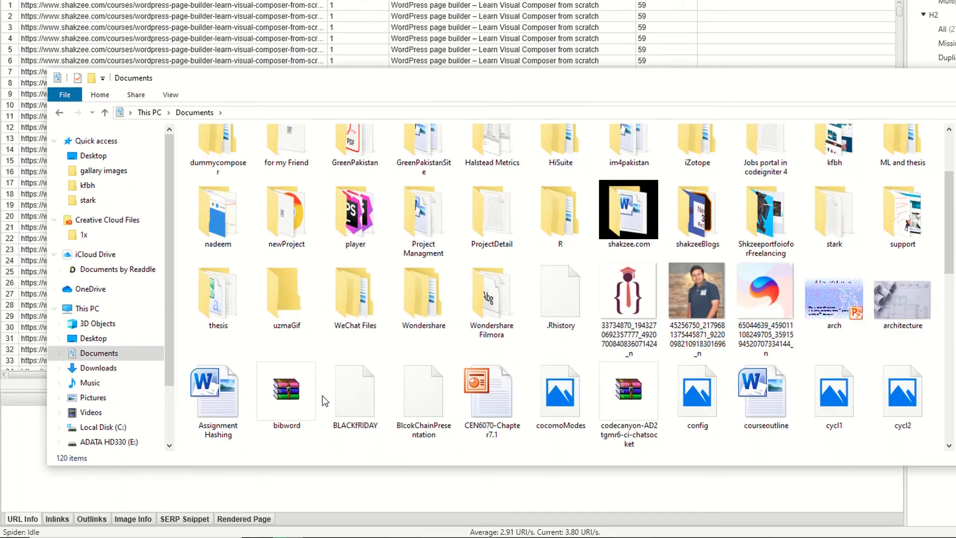
pyautogui.click(421, 537)
pyautogui.press('h')
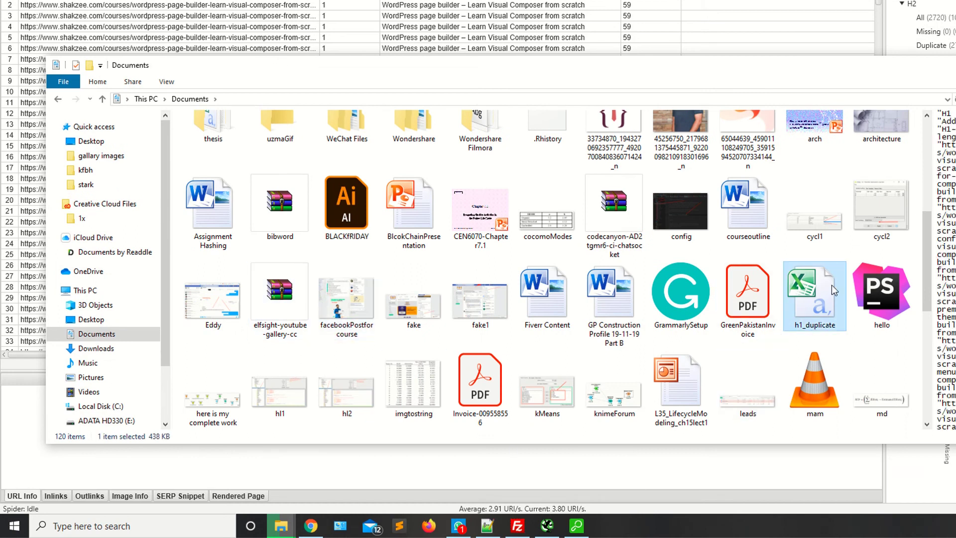
pyautogui.doubleClick(828, 286)
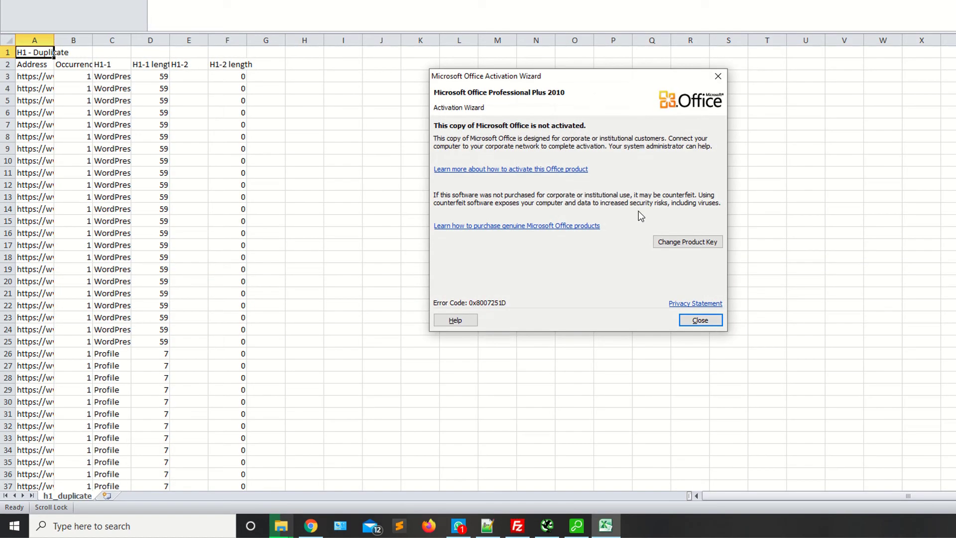
pyautogui.click(700, 320)
# Step: Widen the columns of the h1_duplicate sheet and examine the H1-1, H1-1 length, H1-2 and H1-2 length headers
pyautogui.moveTo(54, 40); pyautogui.dragTo(644, 40)
pyautogui.click(491, 68)
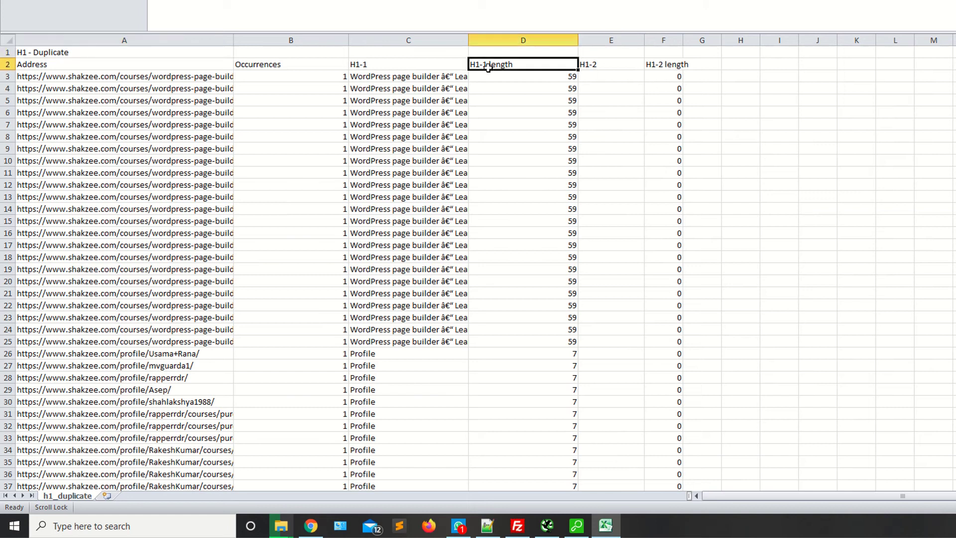
pyautogui.click(372, 69)
pyautogui.click(486, 68)
pyautogui.click(602, 71)
pyautogui.click(664, 69)
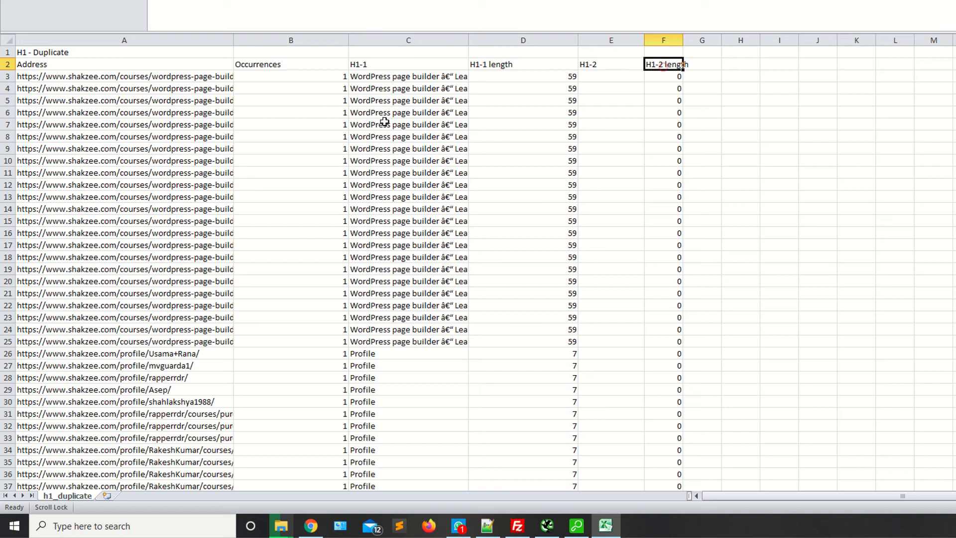
# Step: Close the h1_duplicate spreadsheet without saving the changes and return from the Documents folder to Screaming Frog SEO Spider
pyautogui.hotkey('alt', 'F4')
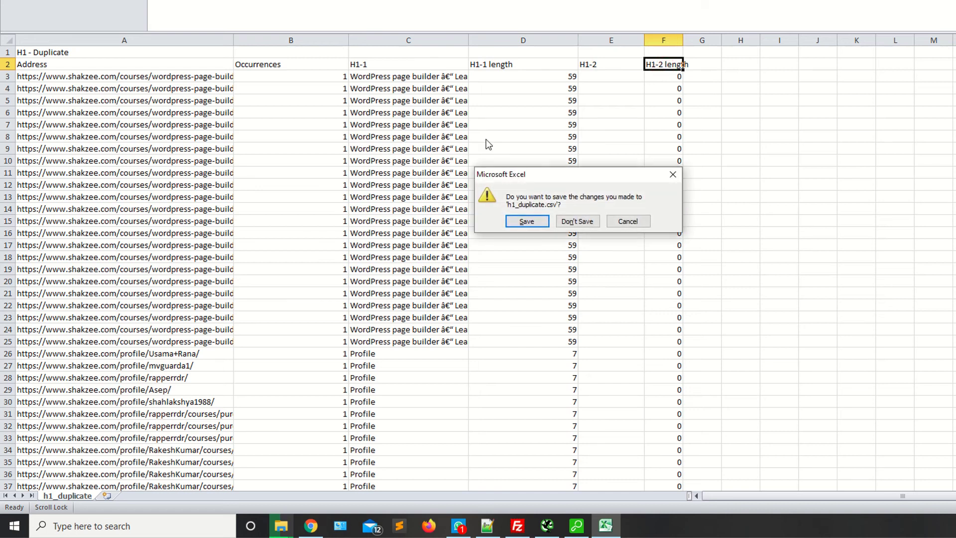
pyautogui.click(574, 217)
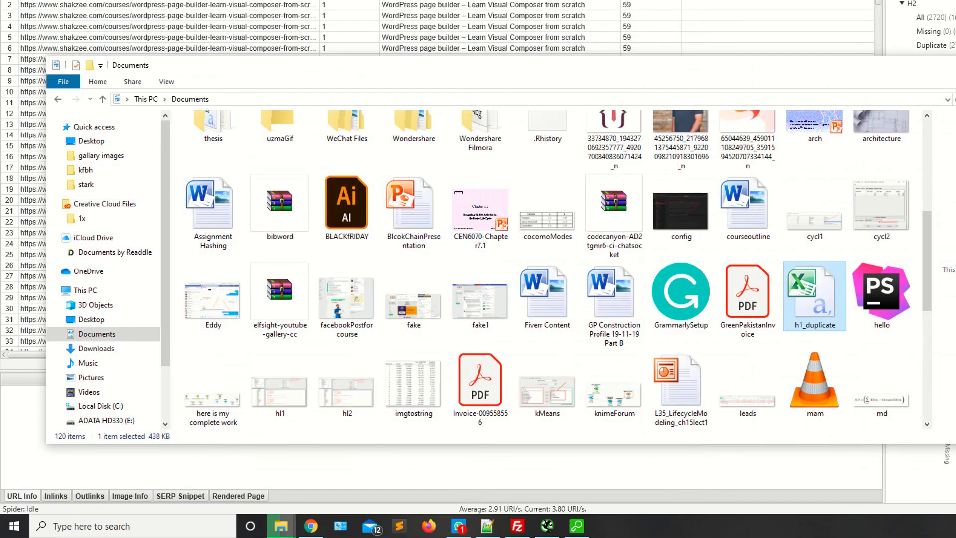
pyautogui.click(682, 40)
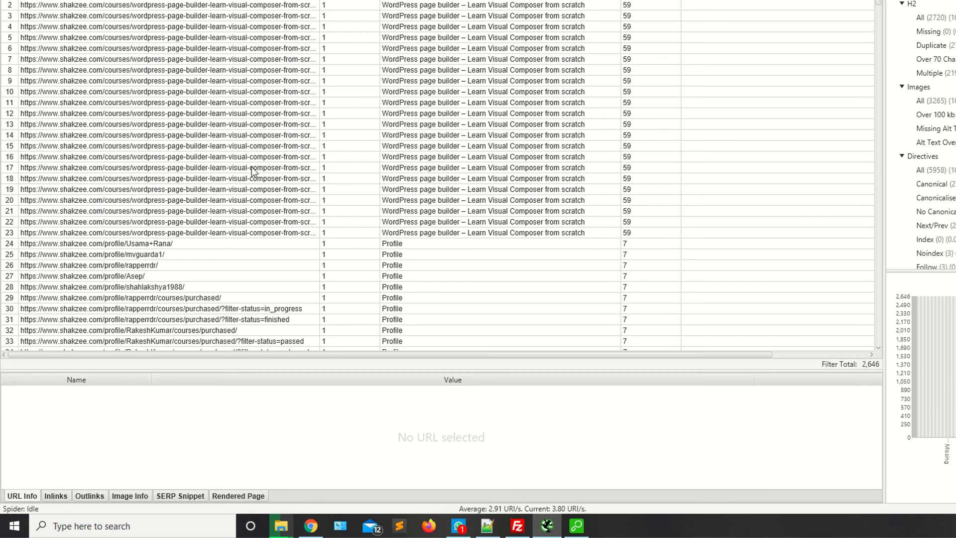
# Step: Look through the list of pages with duplicate H1 headings
pyautogui.scroll(-6, 174, 169)
pyautogui.scroll(-18, 170, 175)
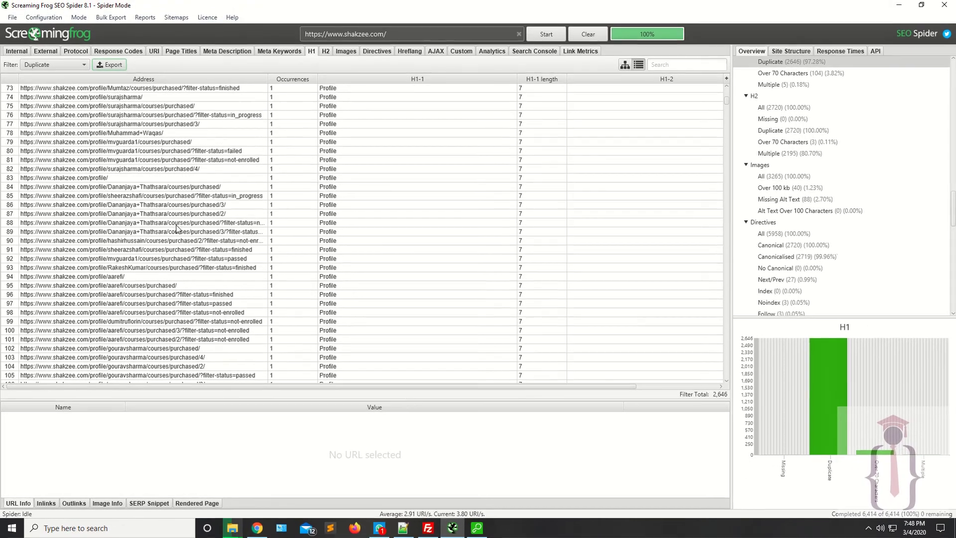
pyautogui.scroll(20, 445, 246)
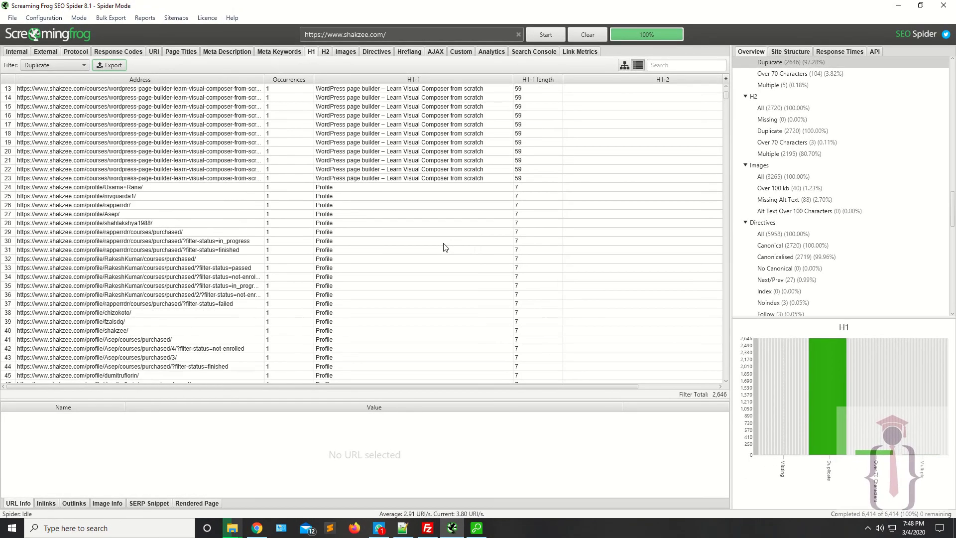